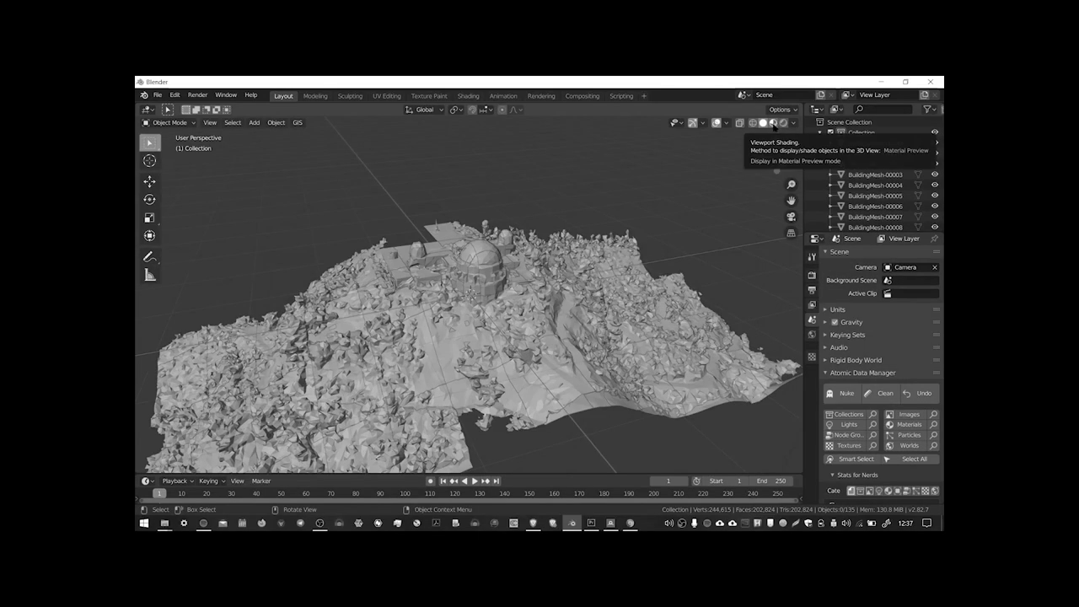
- Switch the viewport to Material Preview and orbit to inspect the textured city mesh
click(774, 124)
scroll(461, 275, up, 5)
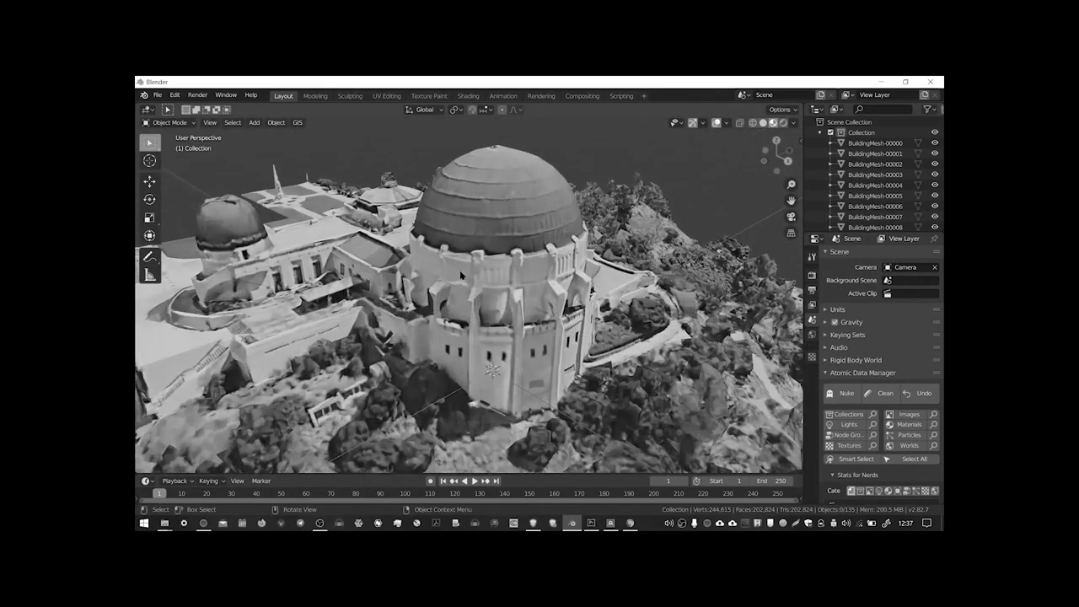
click(462, 275)
scroll(461, 275, down, 8)
middle_drag(461, 281, 458, 289)
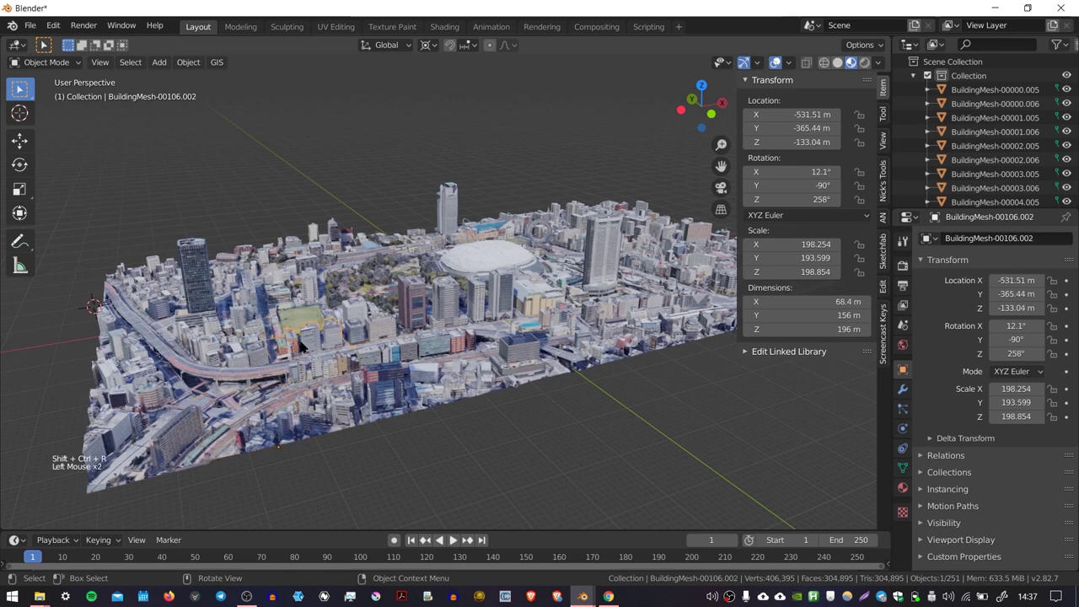
- Inspect several building pieces and make the tall tower piece the active object
click(499, 265)
click(605, 266)
click(593, 297)
click(607, 267)
click(638, 293)
click(316, 293)
click(301, 297)
click(211, 311)
click(197, 271)
click(197, 271)
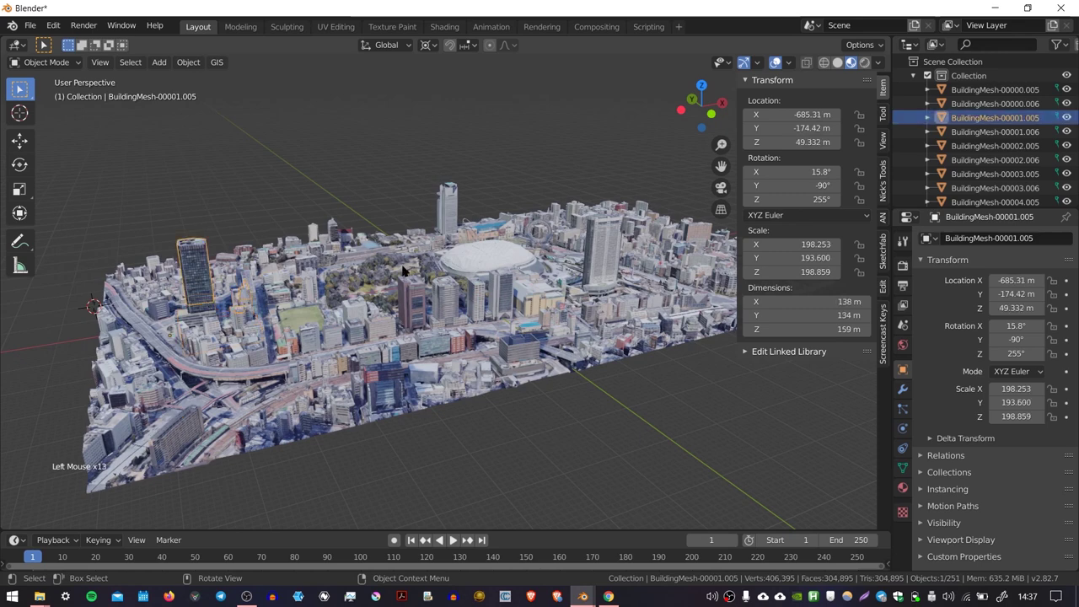
- Select all objects in the Collection and join them into one mesh with Ctrl+J
click(968, 76)
right_click(967, 76)
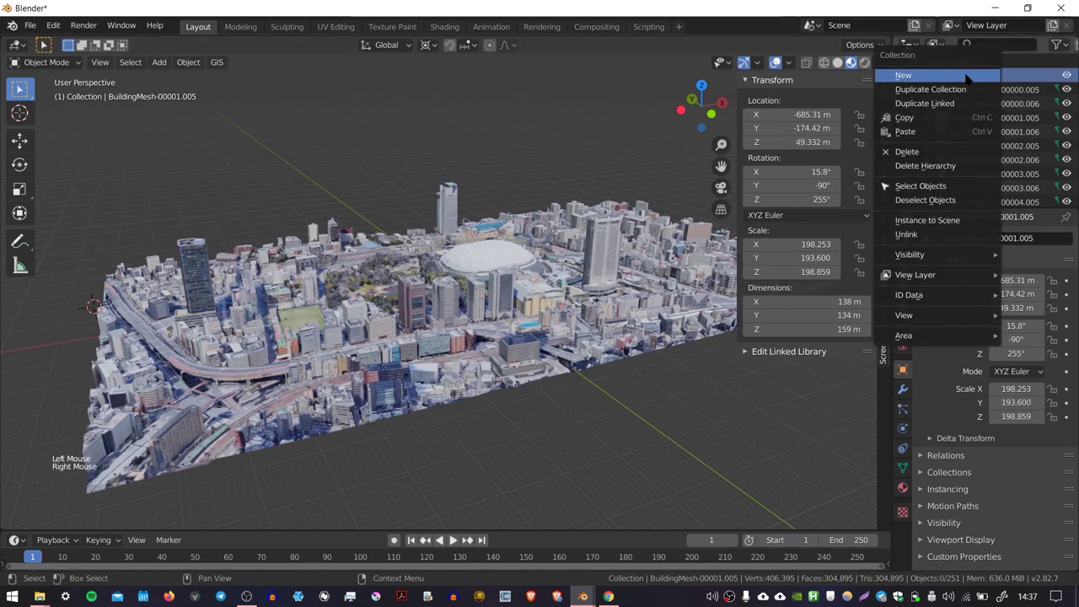
click(927, 186)
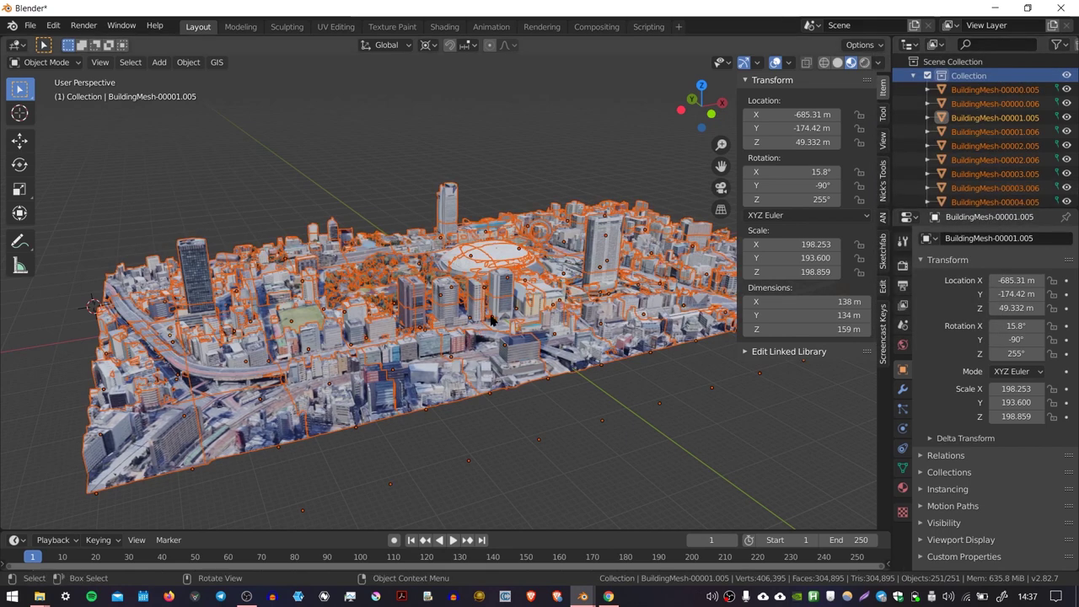
key(ctrl+j)
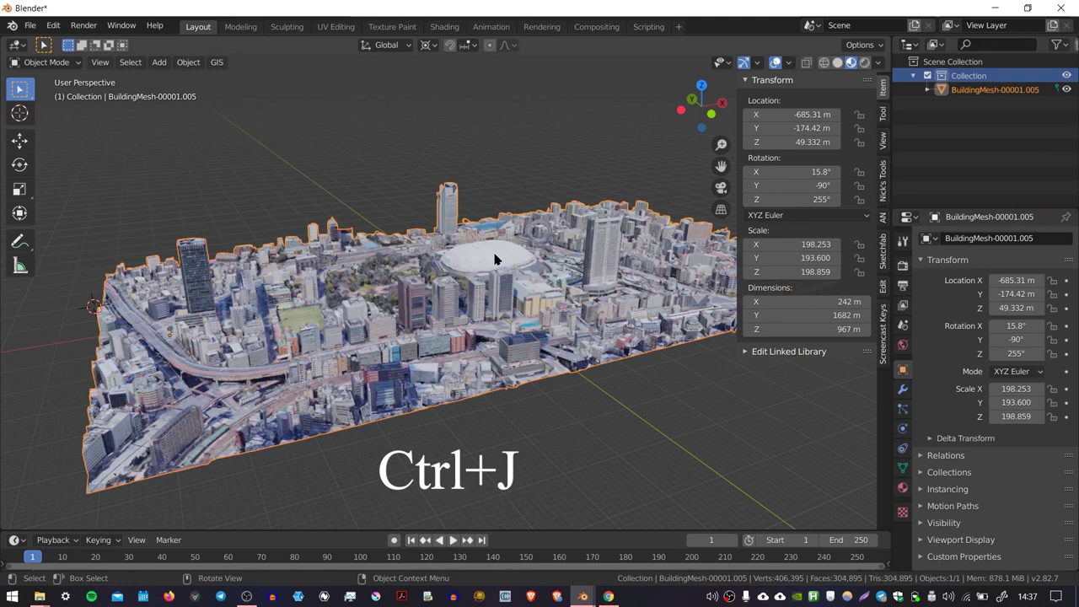
key(ctrl+shift+r)
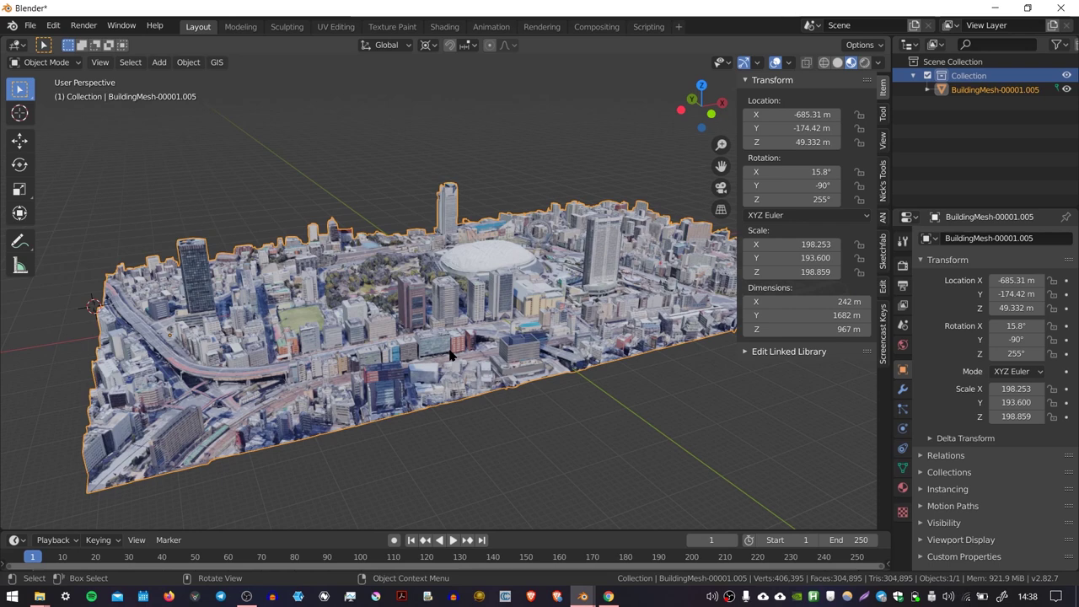
- Merge vertices by distance in Edit Mode, removing 313,570 duplicates, then return to Object Mode
key(Tab)
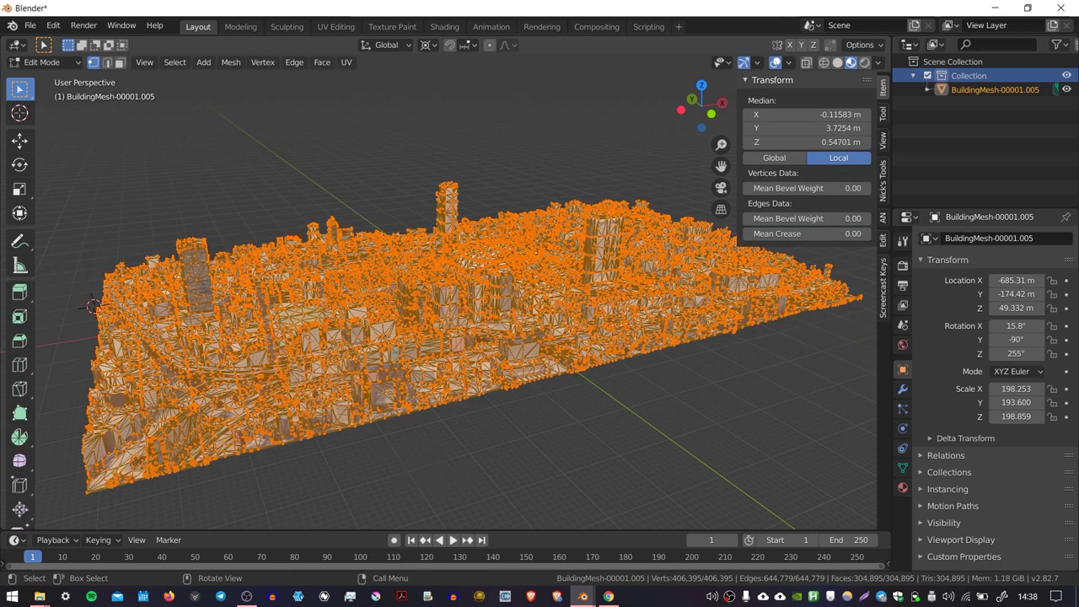
right_click(385, 362)
mouse_move(362, 509)
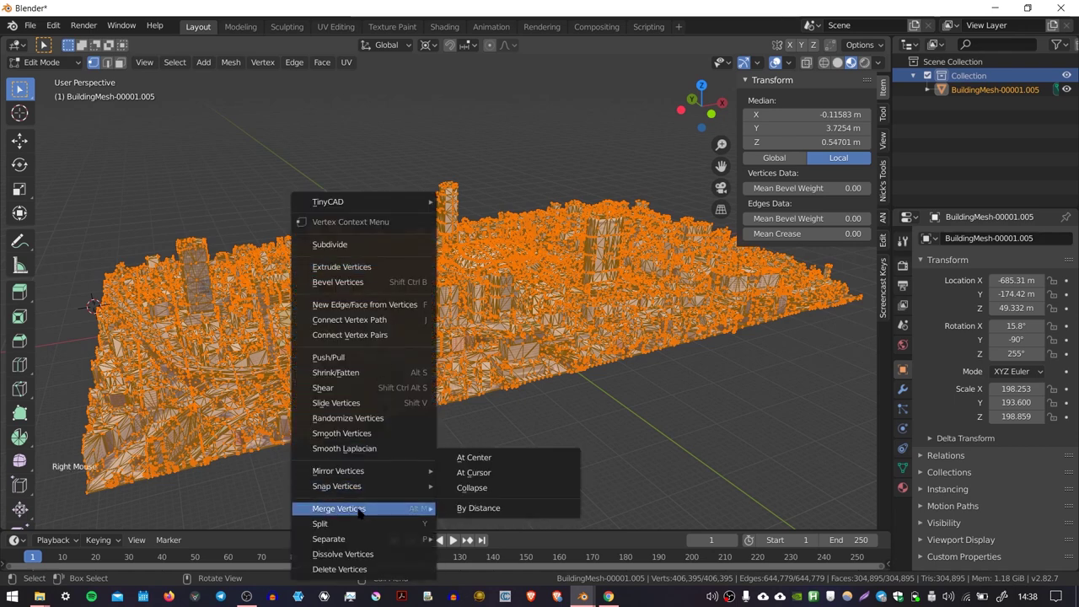
click(478, 509)
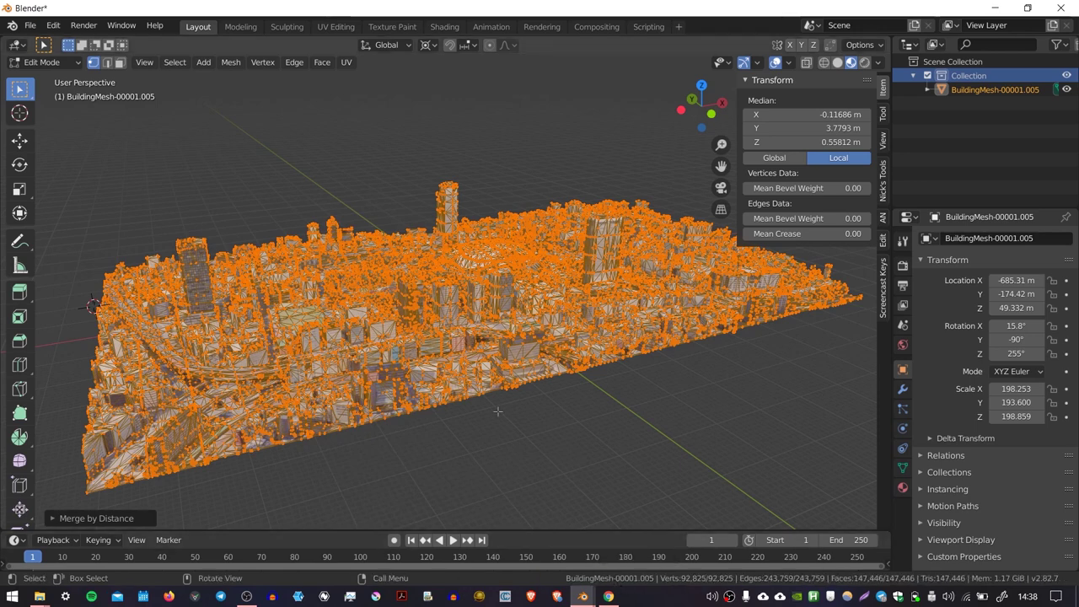
key(Tab)
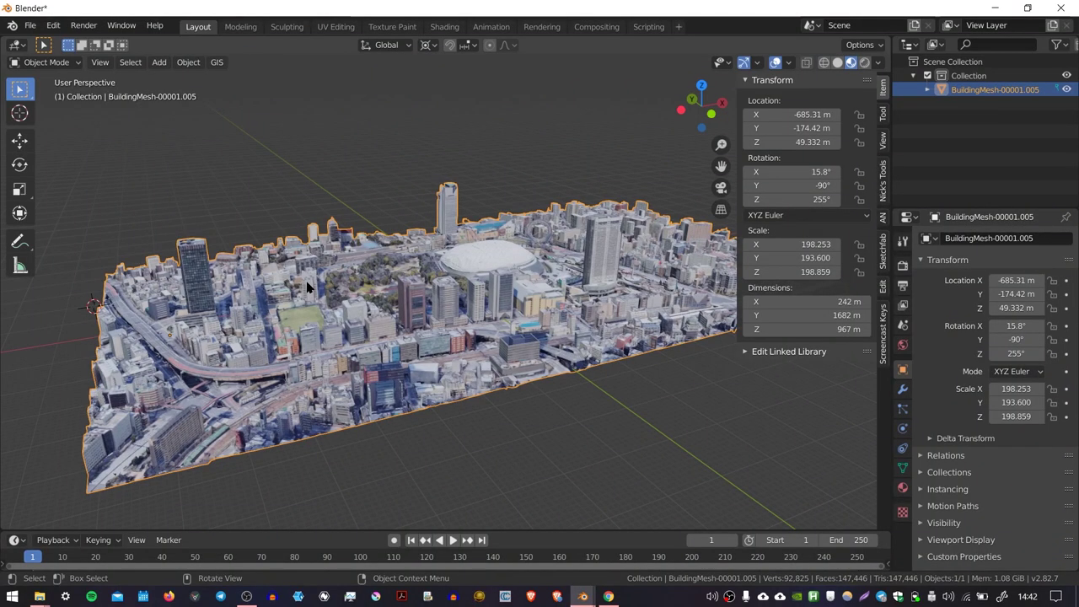
- Step through the mesh's BuildingMat material slots, ending back on BuildingMat-00000.005
click(903, 489)
click(1016, 255)
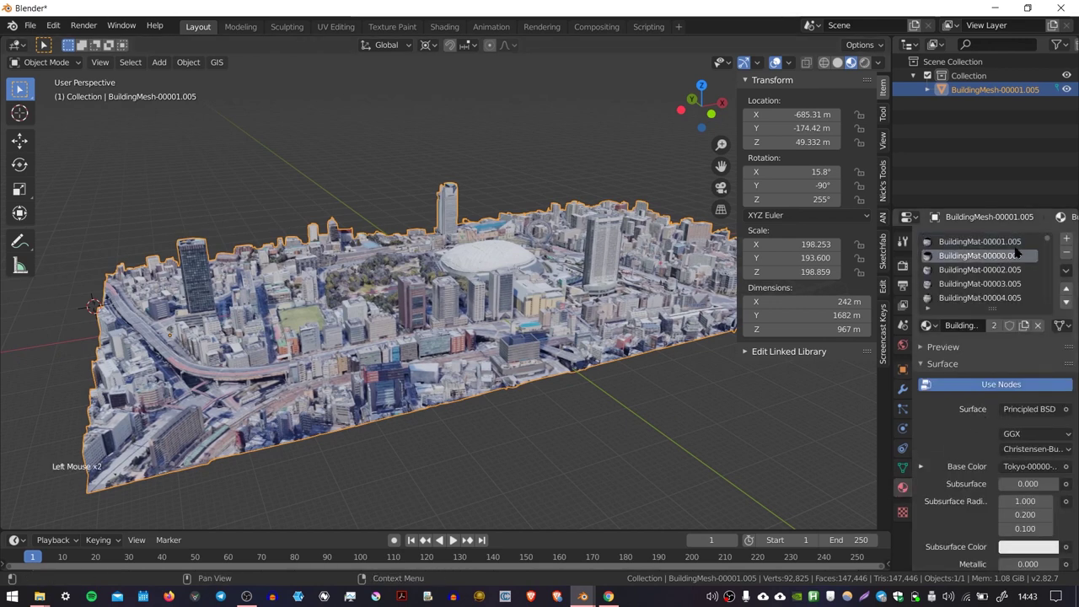
key(Down)
key(Down)
key(Down)
key(Down)
key(Down)
key(Down)
key(Down)
key(Down)
key(Down)
key(Down)
key(Down)
key(Down)
key(Down)
key(Down)
key(Down)
key(Down)
key(Down)
key(Down)
key(Down)
key(Down)
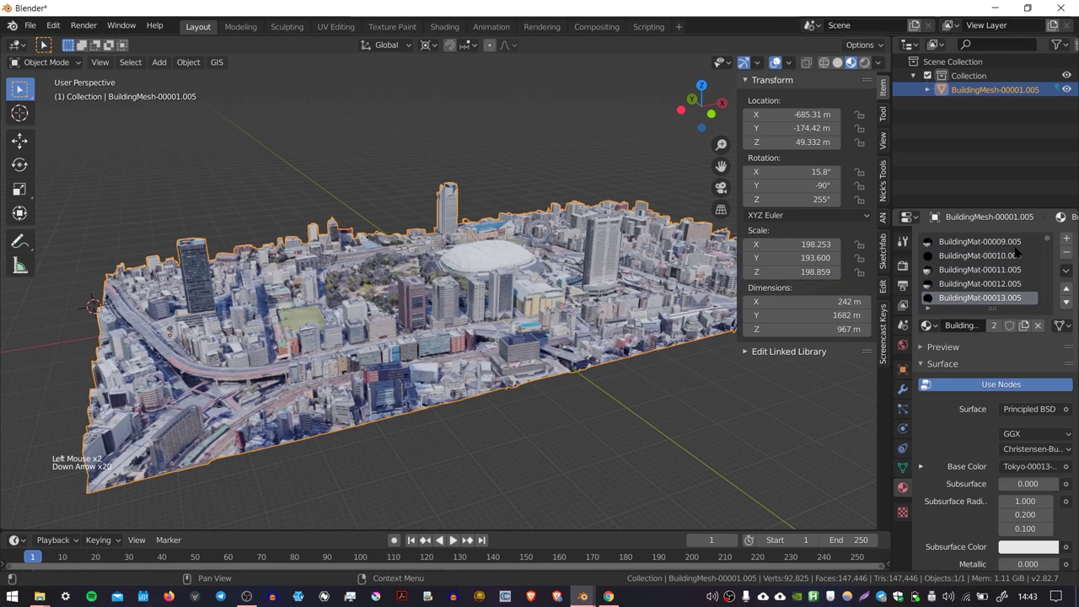
key(Down)
key(Down)
key(Down)
key(Down)
key(Down)
key(Down)
key(Down)
key(Down)
key(Down)
key(Down)
key(Down)
key(Down)
key(Down)
key(Down)
key(Down)
key(Down)
key(Down)
key(Down)
key(Down)
key(Down)
key(Down)
key(Down)
key(Down)
key(Down)
key(Down)
key(Down)
key(Down)
key(Up)
key(Up)
key(Up)
key(Up)
key(Up)
key(Up)
key(Up)
key(Up)
key(Up)
key(Up)
key(Up)
key(Up)
key(Up)
key(Up)
key(Up)
key(Up)
key(Up)
key(Up)
key(Up)
key(Up)
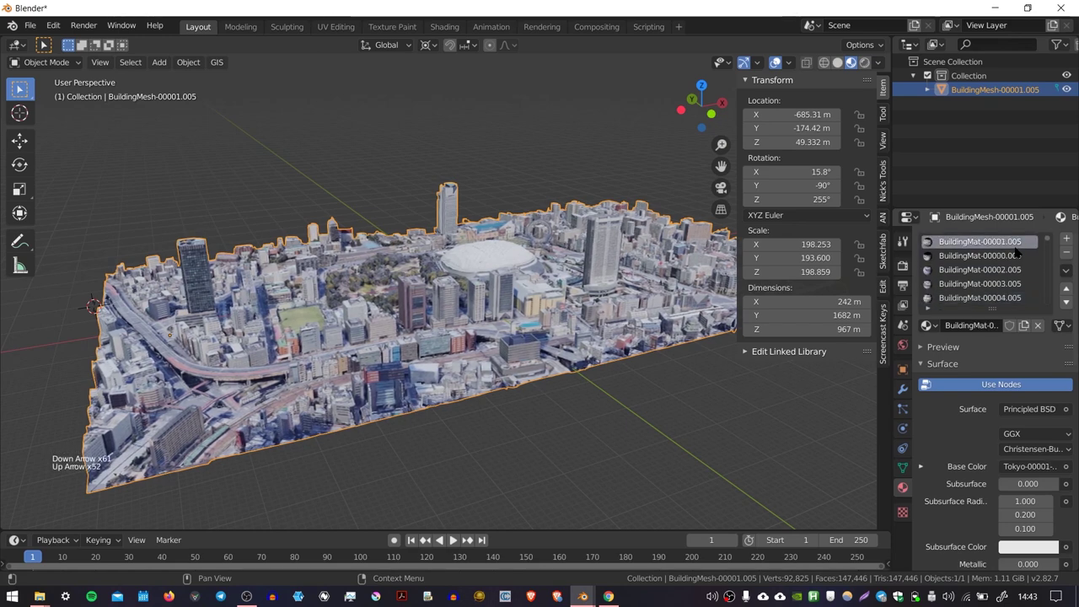
key(Up)
key(Up)
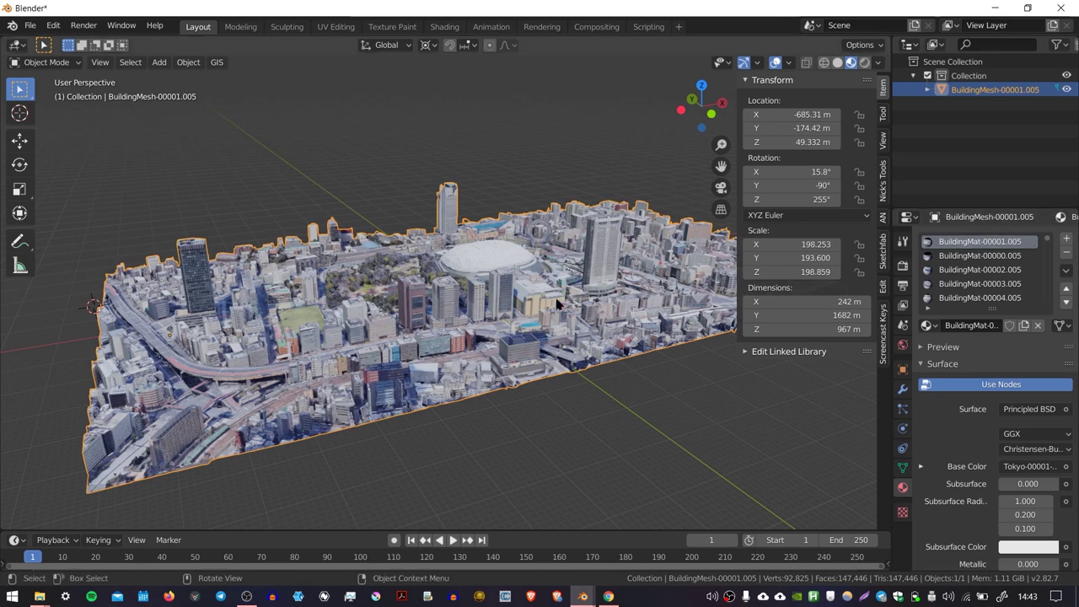
- Duplicate the city mesh in place and hide the backup copy BuildingMesh-00001.001
key(shift+d)
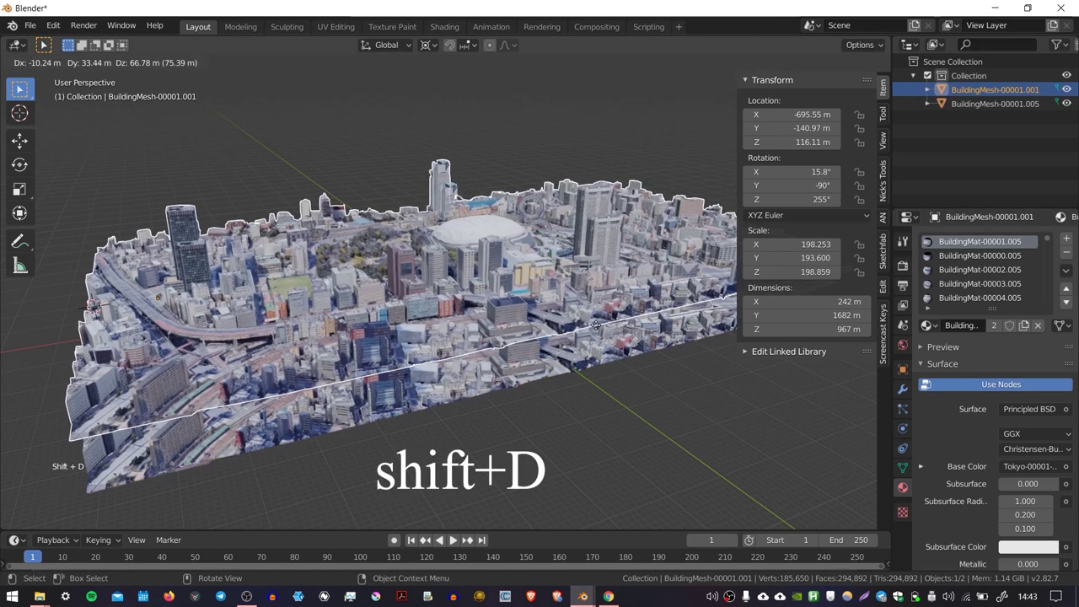
right_click(611, 364)
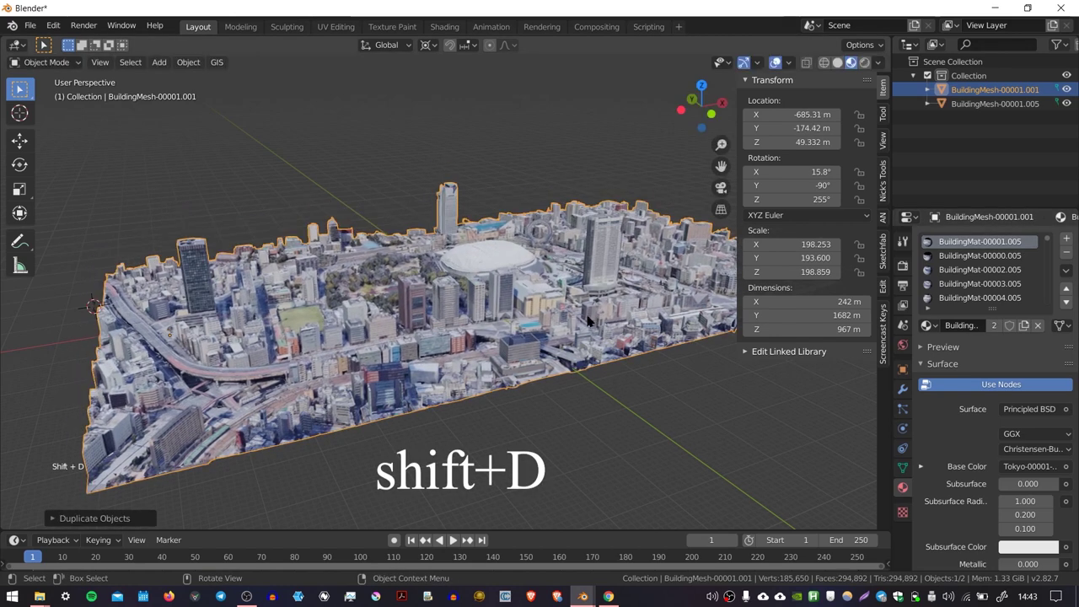
click(1007, 103)
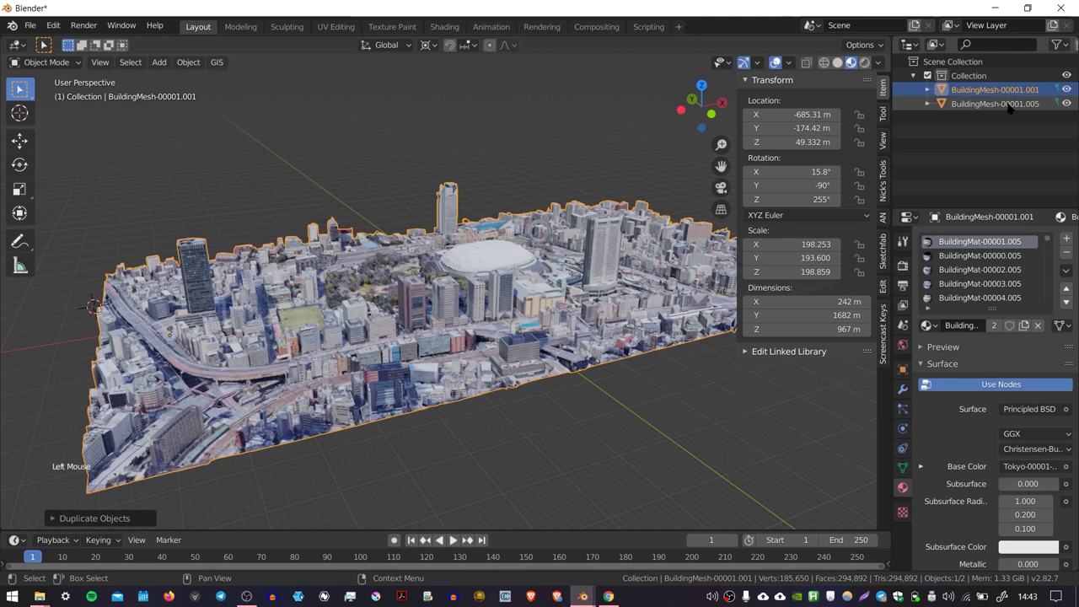
click(1066, 89)
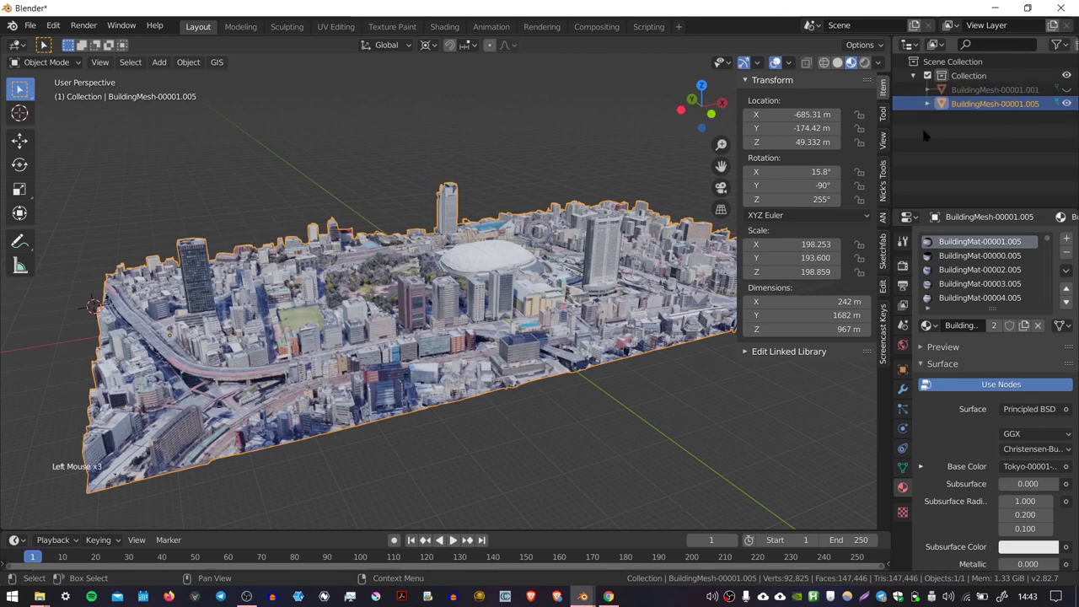
- Remove the first three material slots from BuildingMesh-00001.005
click(1067, 254)
click(1066, 255)
click(1066, 255)
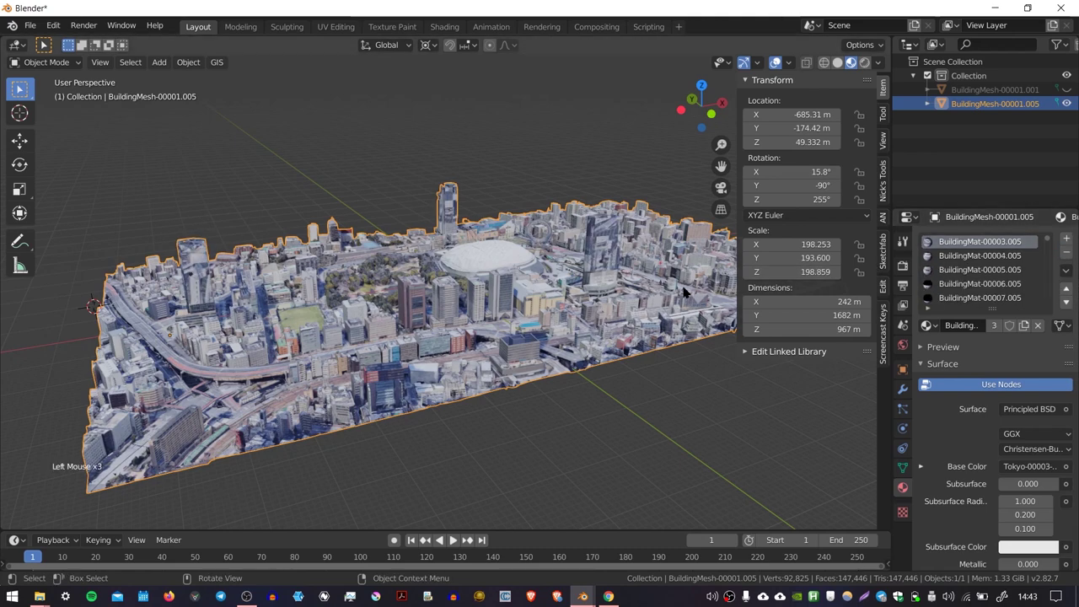
- Split the 3D view and turn the right half into a Text Editor with a new text
drag(887, 35, 528, 47)
click(527, 46)
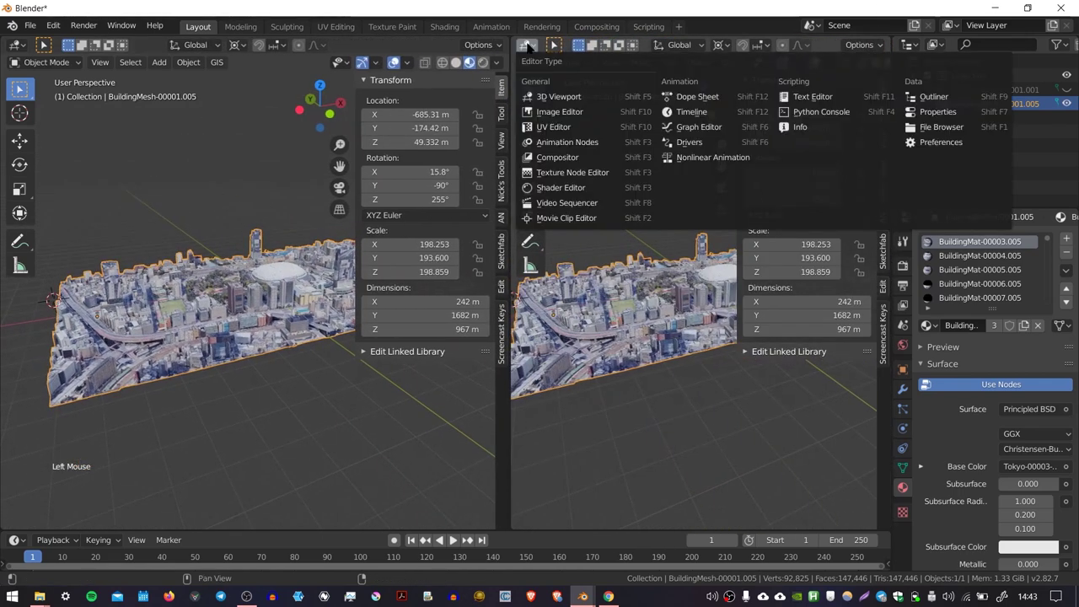
click(831, 98)
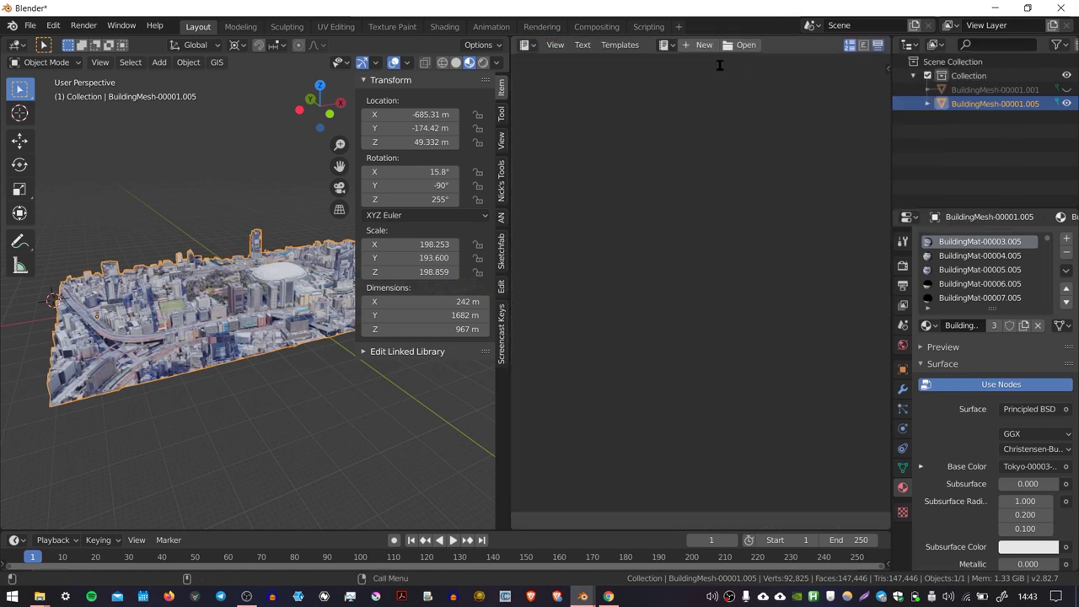
click(698, 44)
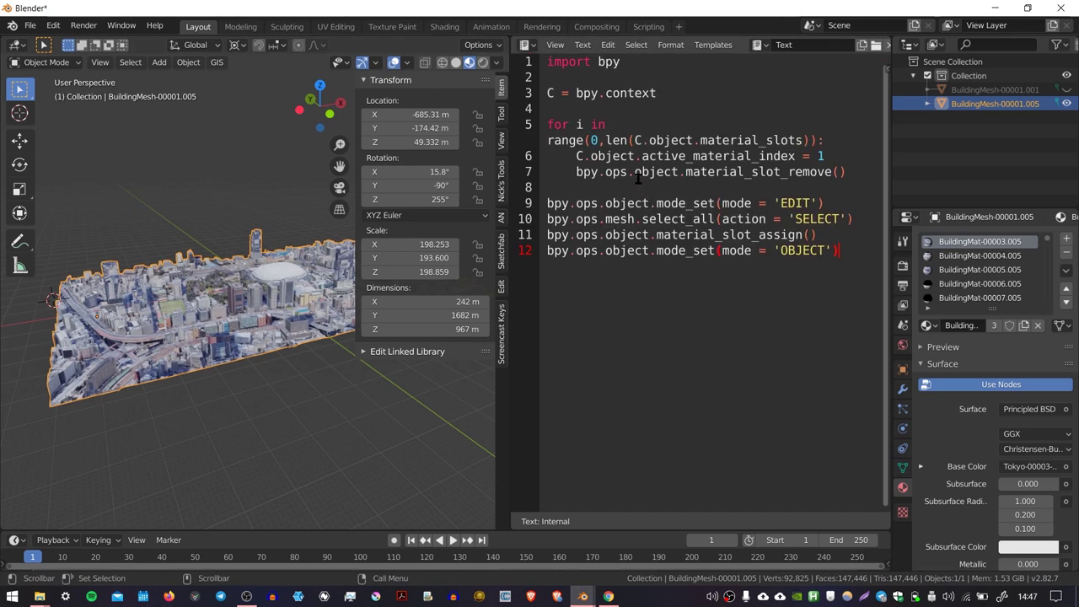
- Click through the material slot list and resize the editor area
click(978, 255)
click(978, 270)
click(978, 241)
click(979, 256)
click(978, 241)
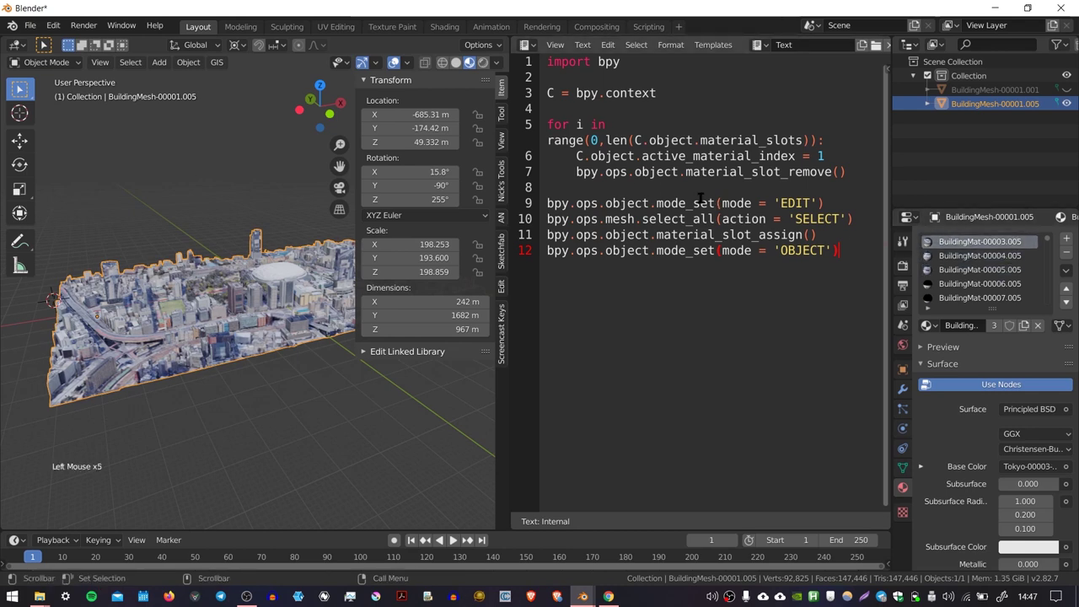
middle_drag(749, 49, 594, 60)
- Run the script to strip all material slots, then show .005 and hide .001
click(855, 46)
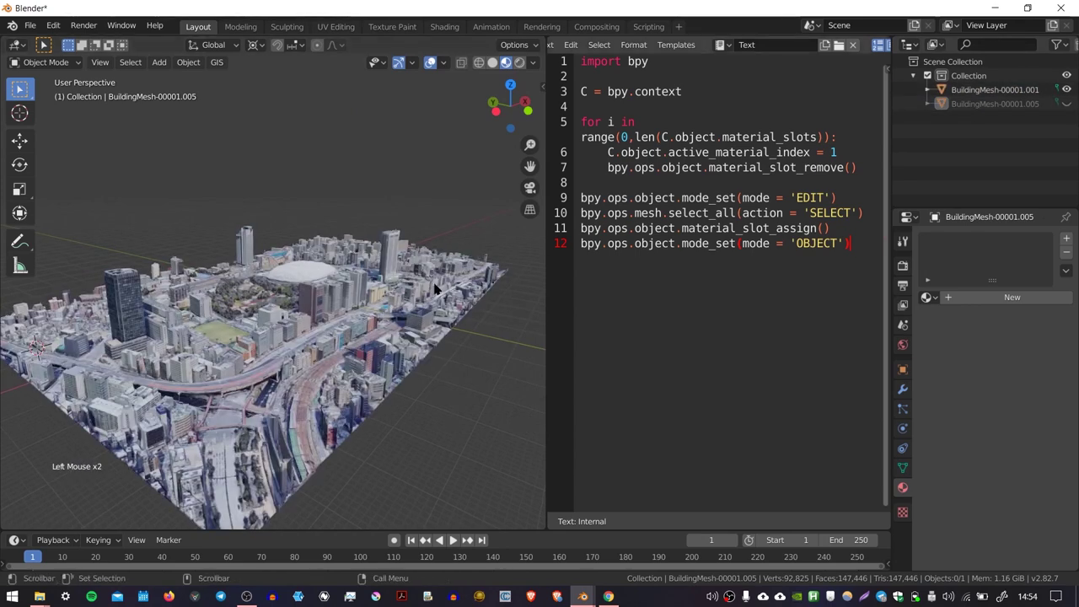
click(1066, 102)
click(1066, 89)
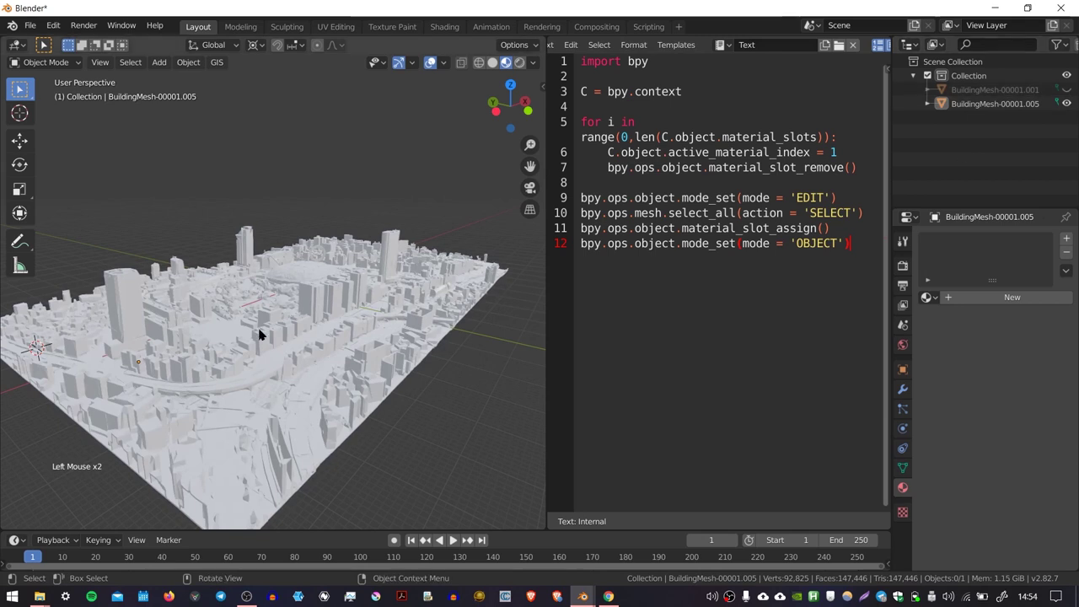
- Orbit around and select the plain white city mesh BuildingMesh-00001.005
middle_drag(280, 348, 318, 301)
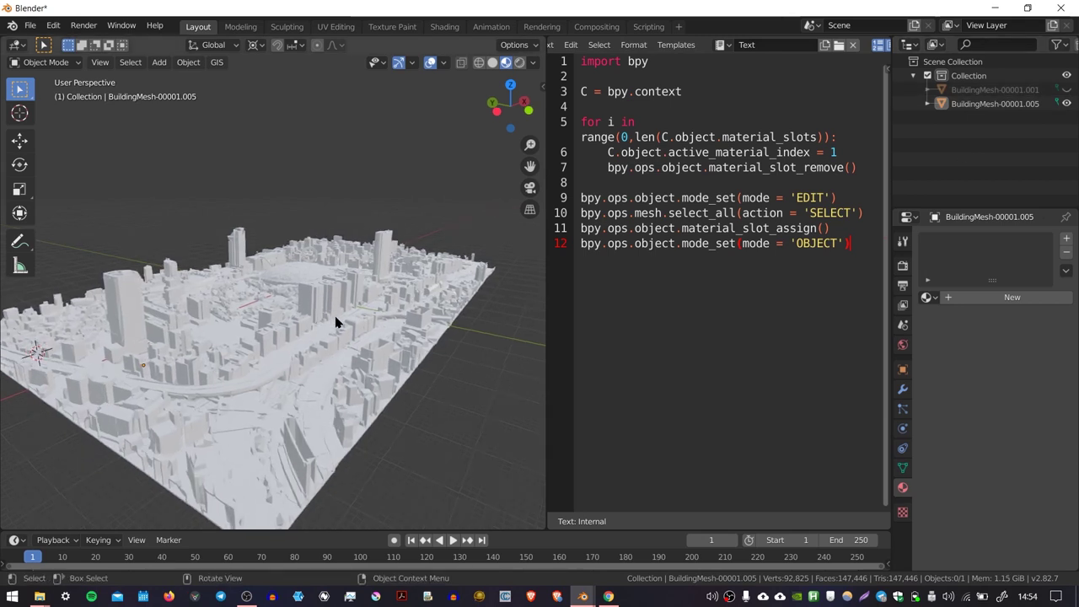
click(336, 322)
middle_drag(335, 322, 297, 340)
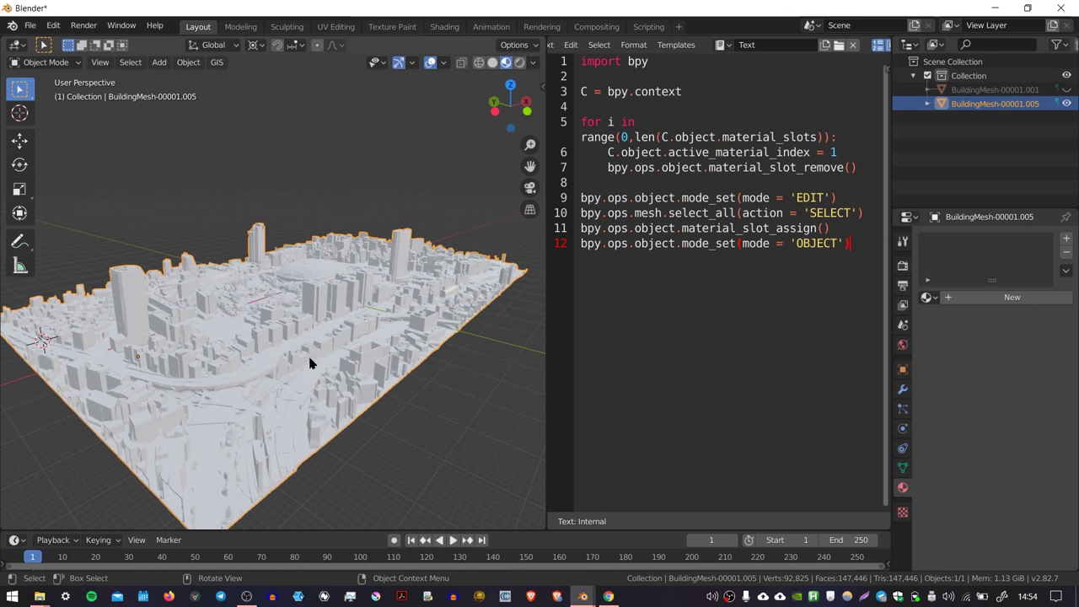
click(349, 286)
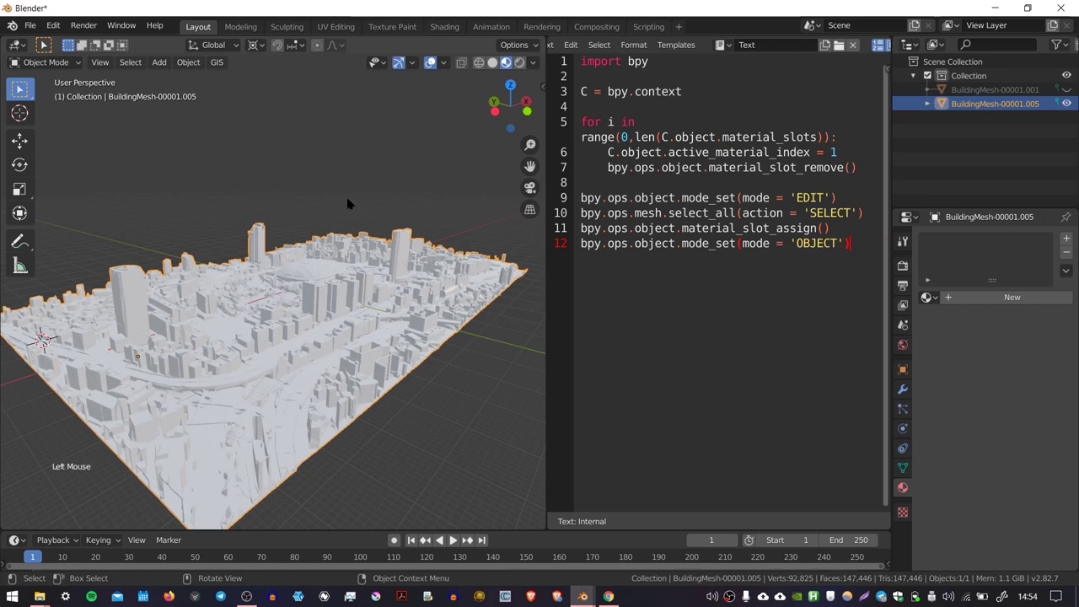
middle_drag(564, 49, 637, 48)
- Turn the script panel into an Image Editor and put the city mesh into Edit Mode
click(563, 48)
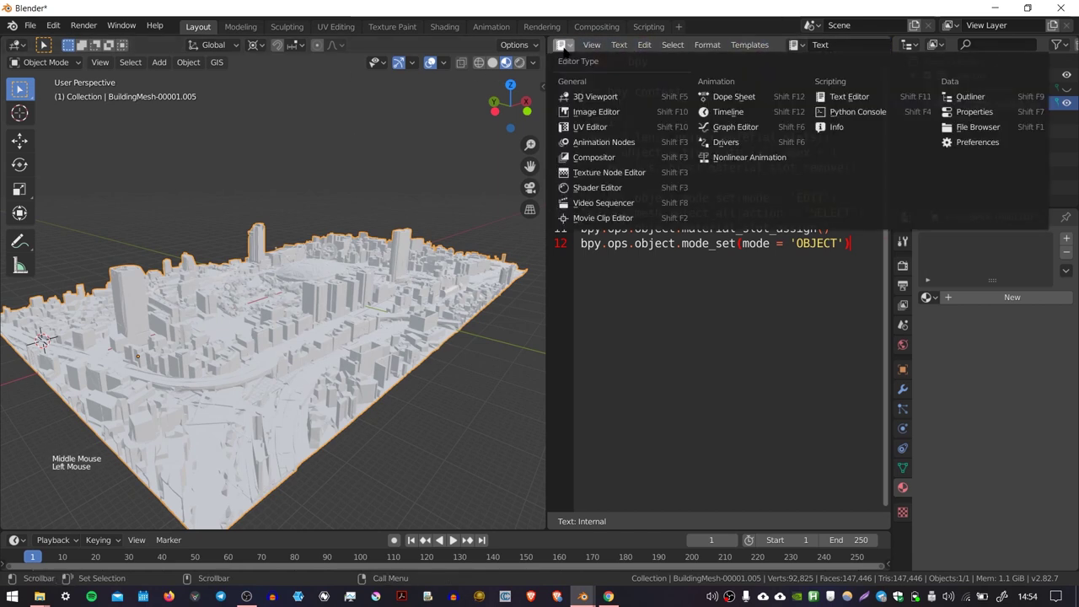
click(597, 111)
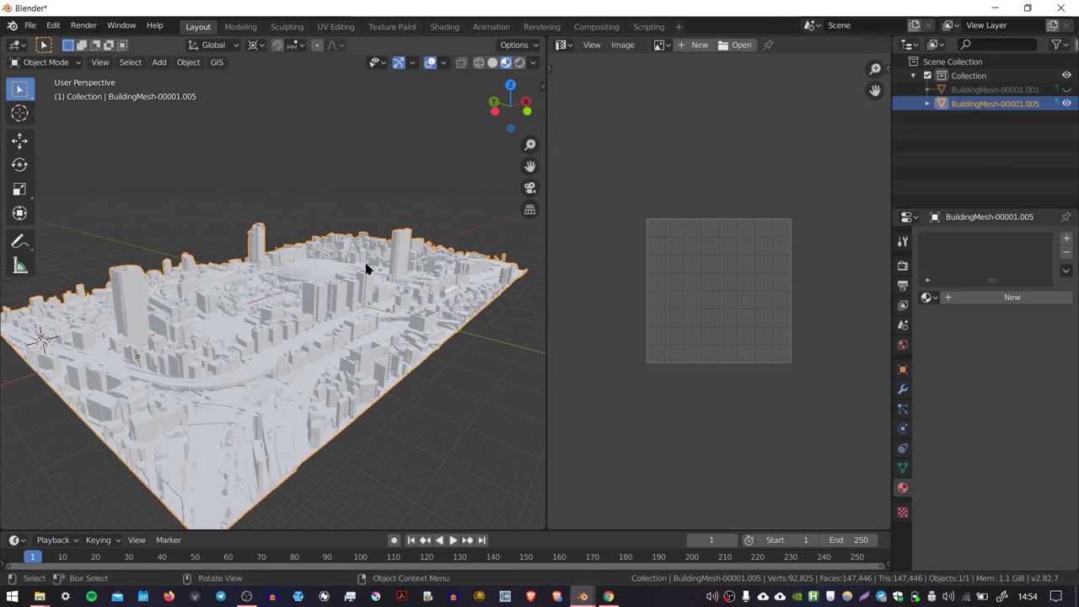
key(Tab)
key(Tab)
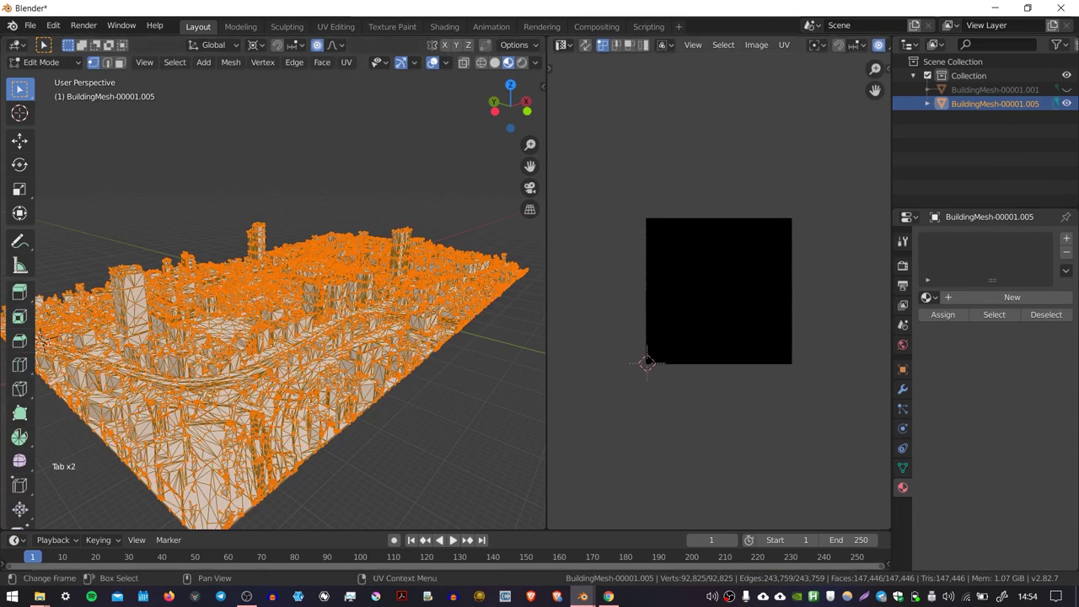
- Inspect the UV layout in the Image Editor and save the blend file
scroll(707, 315, up, 15)
scroll(707, 315, up, 5)
middle_drag(732, 287, 756, 354)
scroll(687, 340, down, 5)
middle_click(687, 341)
scroll(756, 355, down, 12)
middle_drag(578, 410, 572, 428)
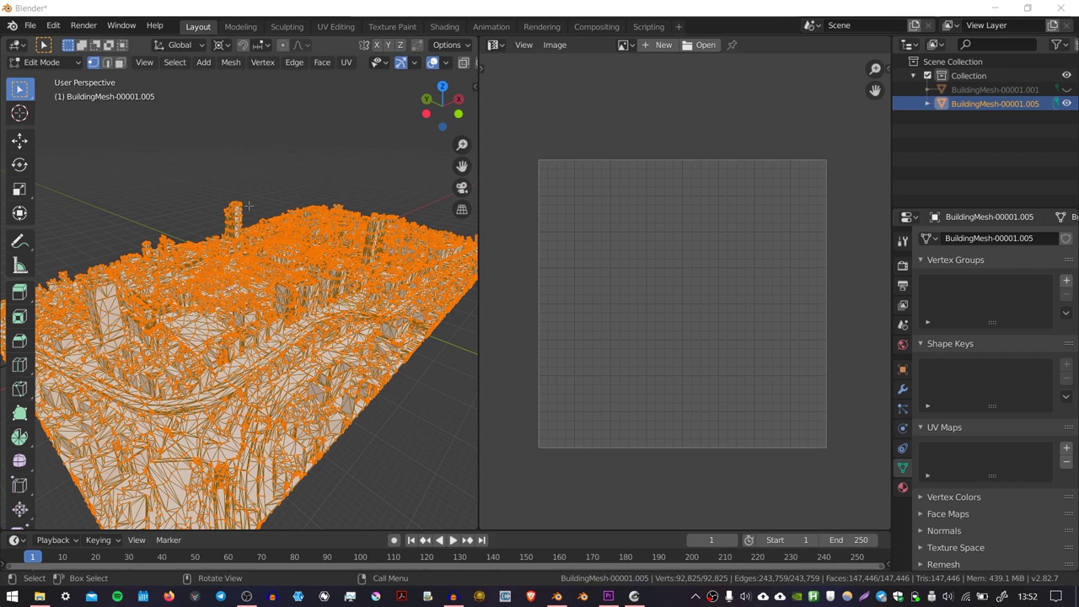
key(u)
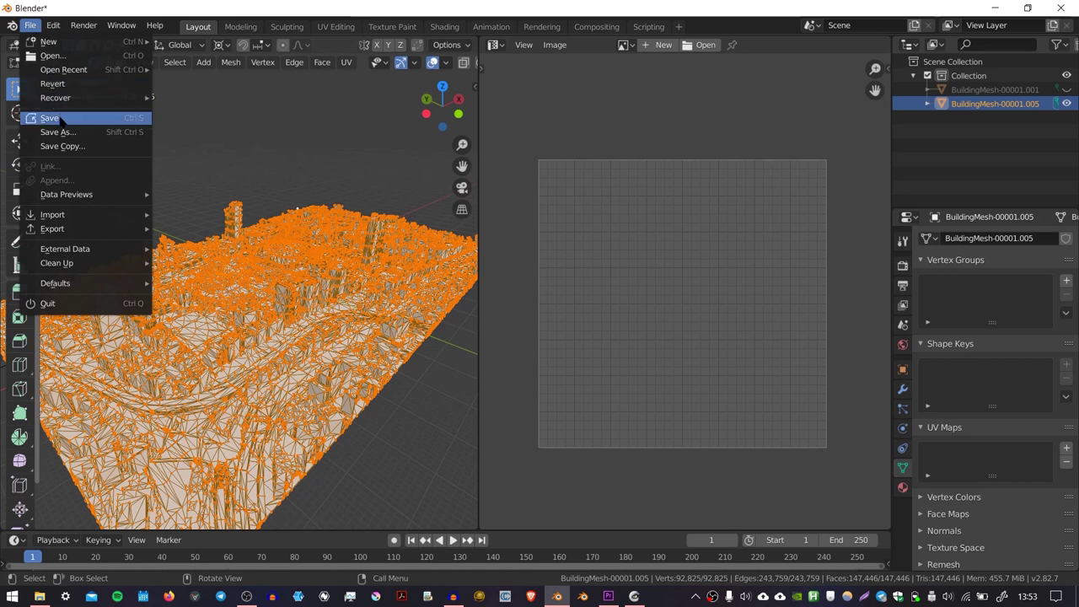
click(57, 115)
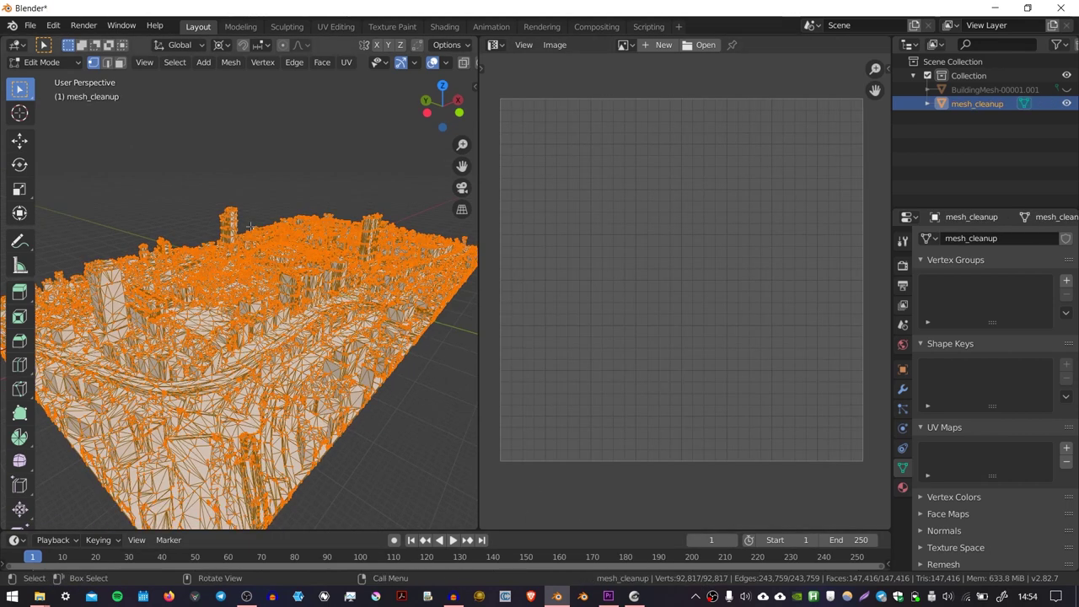
- Unwrap the city mesh with Smart UV Project and inspect the resulting UV islands
key(u)
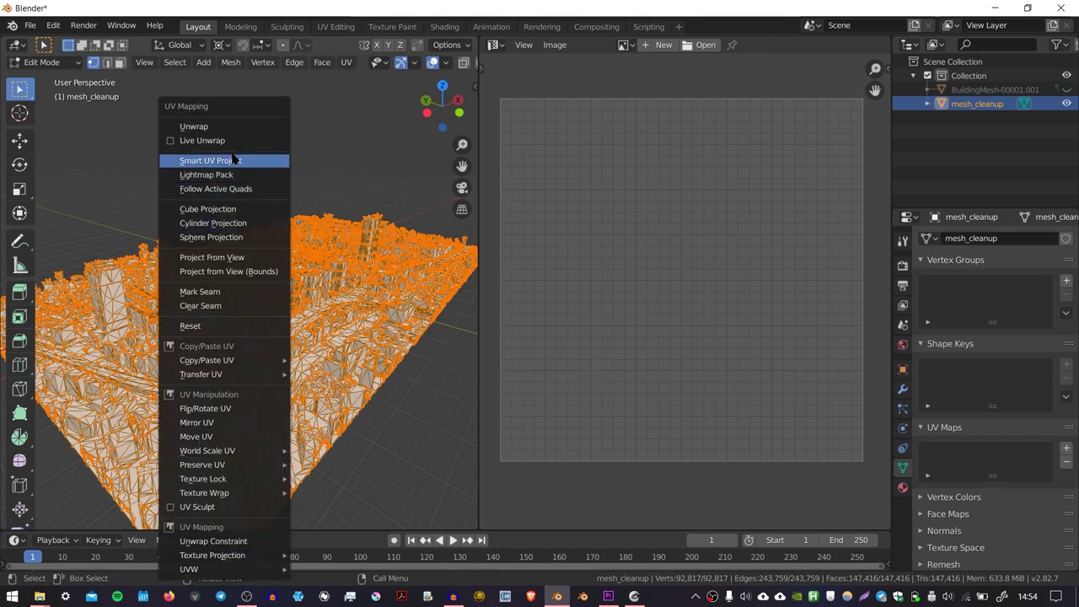
click(249, 163)
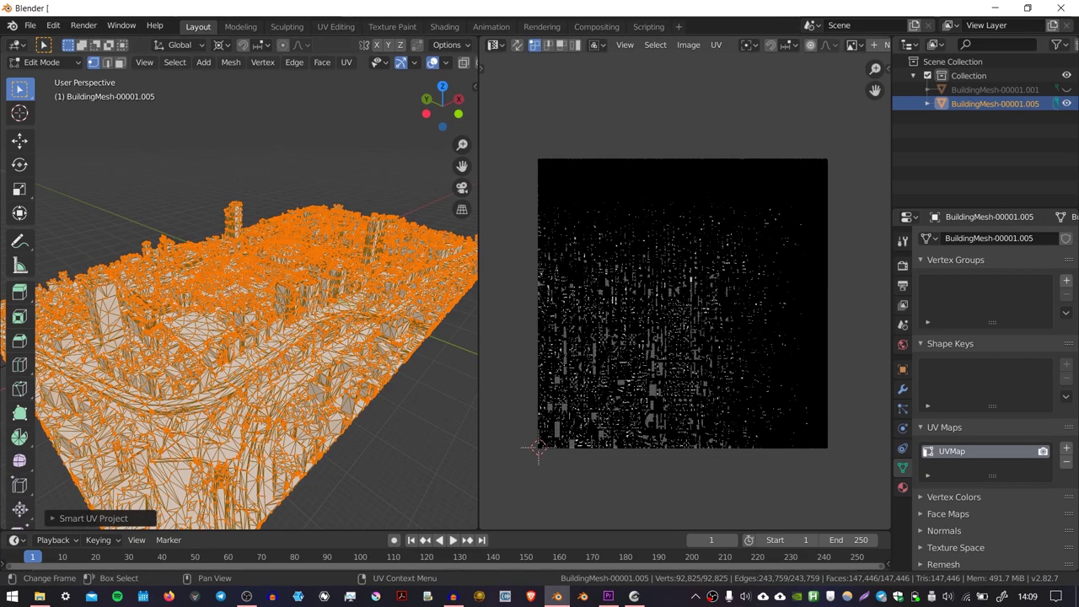
scroll(538, 448, up, 5)
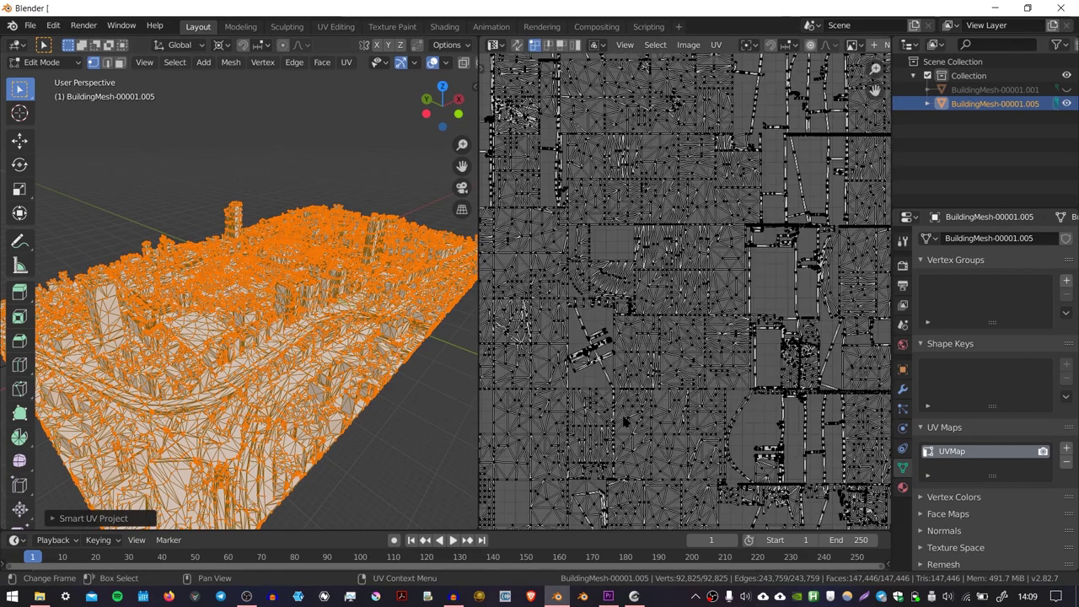
scroll(538, 448, down, 3)
middle_drag(538, 448, 579, 331)
scroll(579, 330, up, 6)
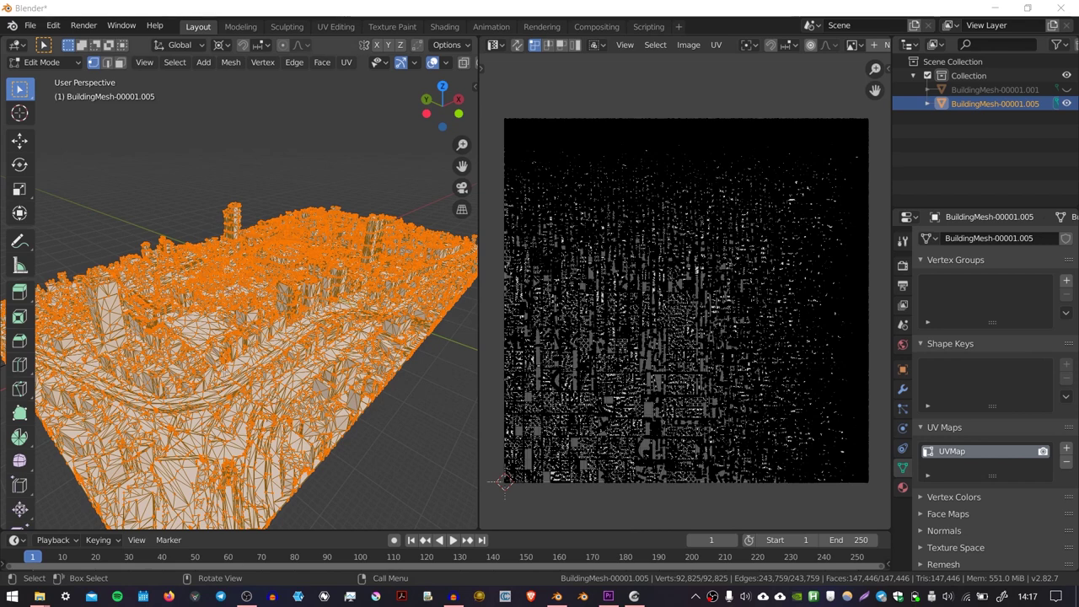
- Return to Object Mode and export the selection as mesh_cleanup.obj to D:\mesh cleanup
key(Tab)
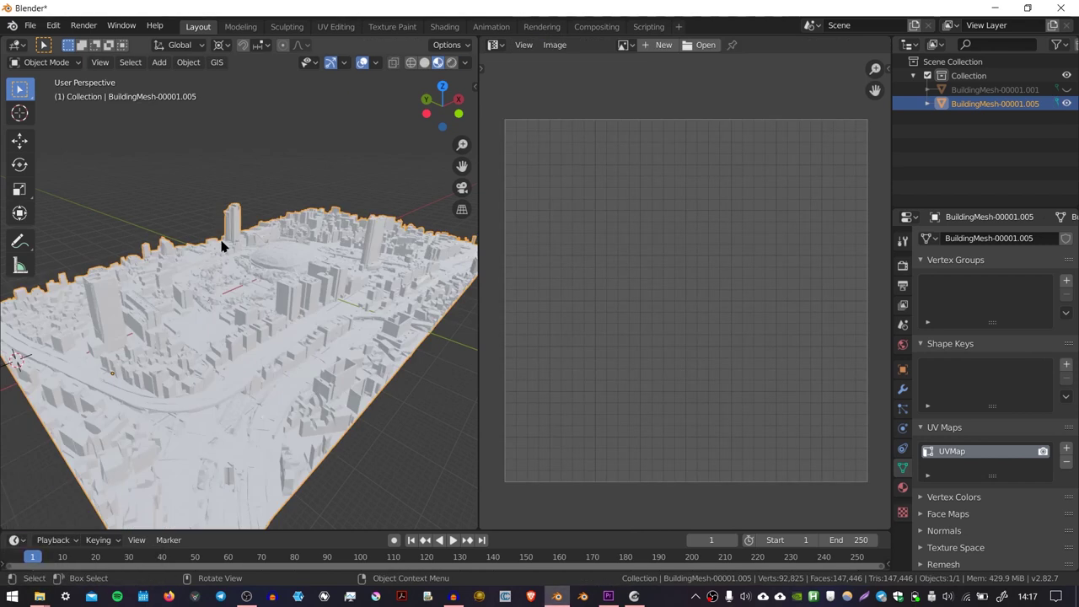
click(29, 25)
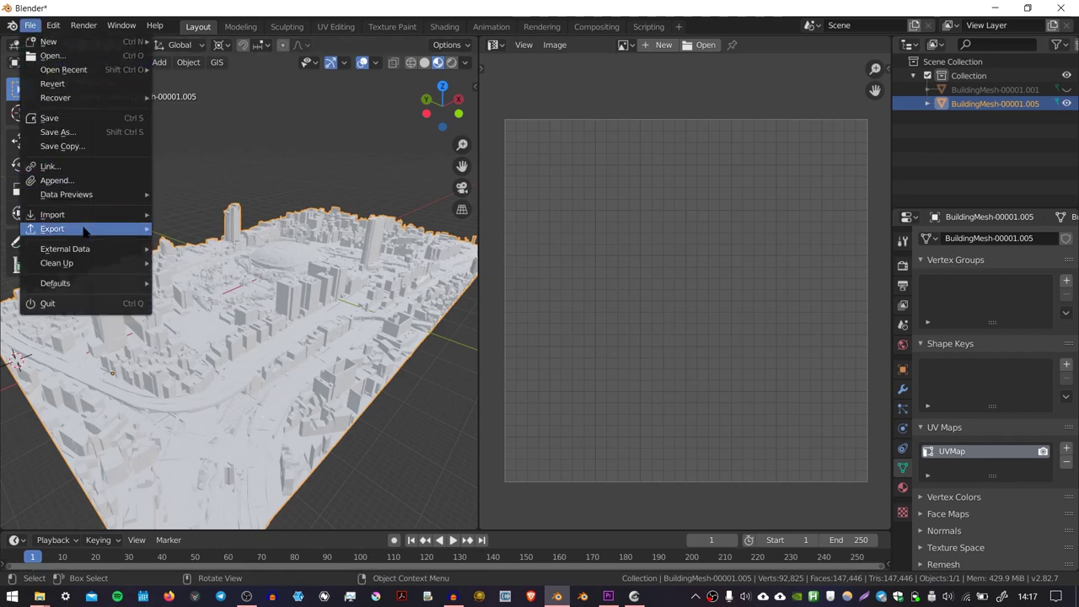
mouse_move(90, 232)
click(237, 341)
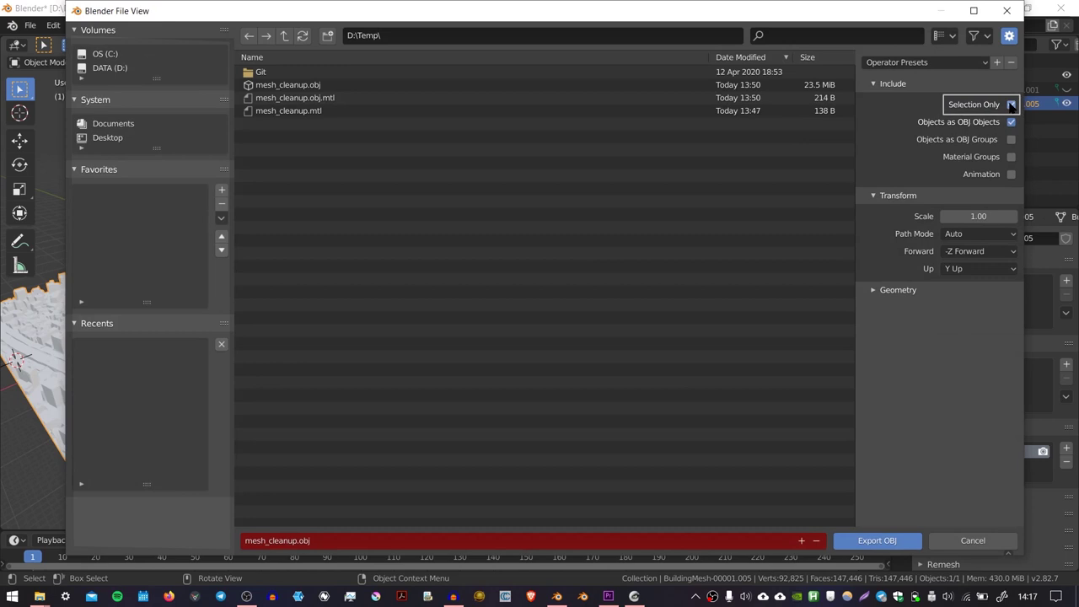
click(1011, 105)
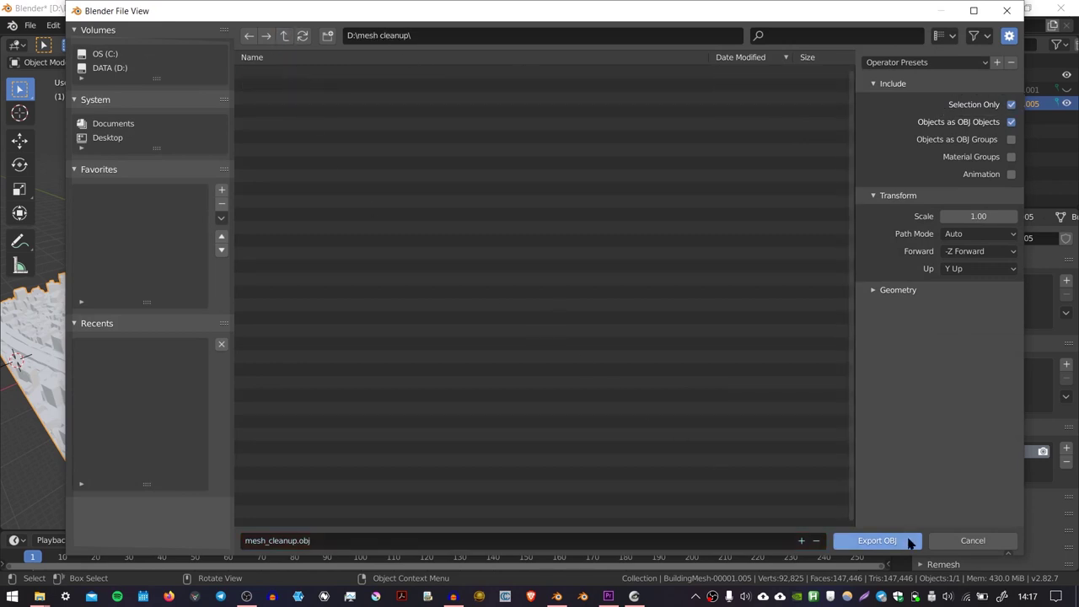
click(910, 541)
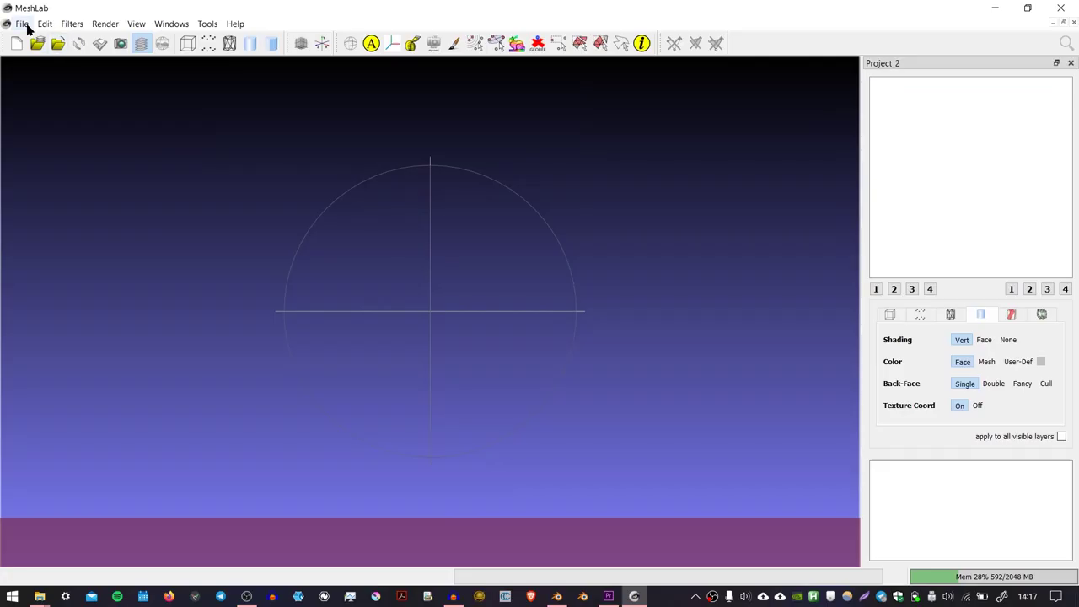
- Import mesh_cleanup.obj into MeshLab and tilt it to an oblique top-down view
click(22, 24)
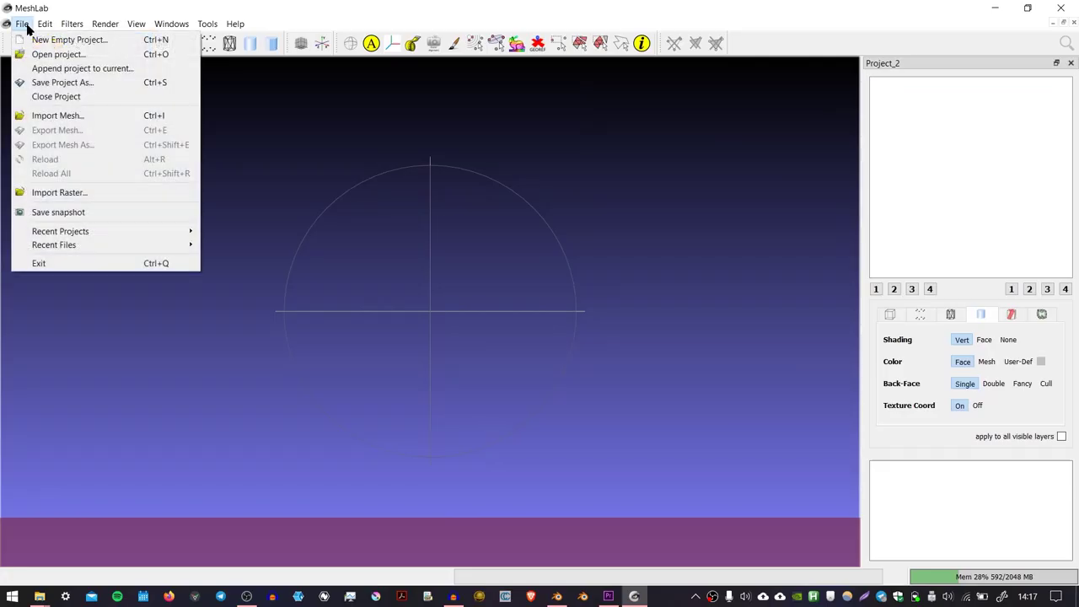
click(58, 115)
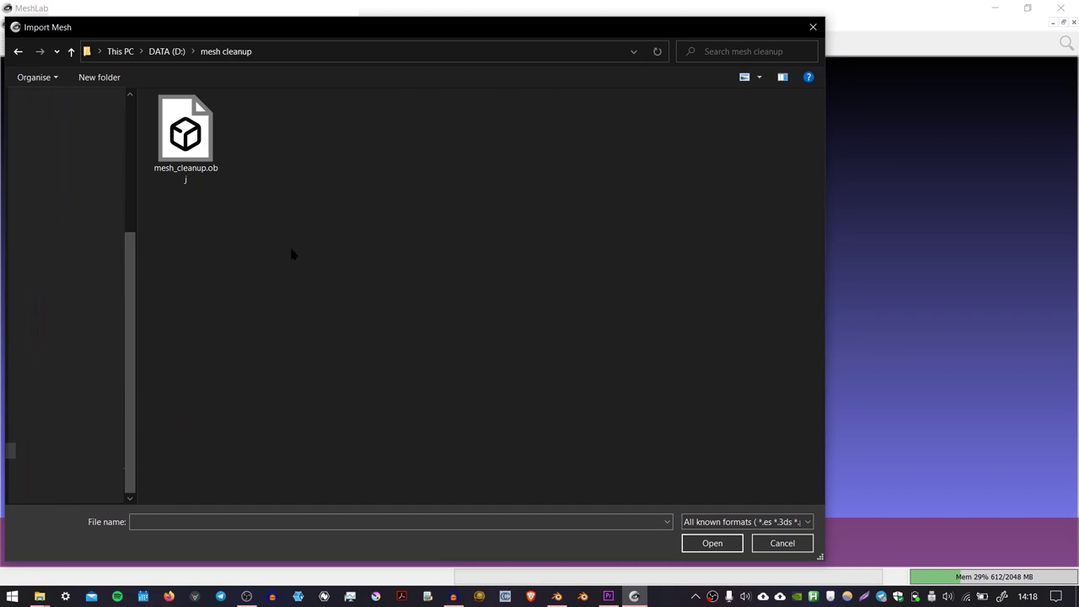
double_click(188, 139)
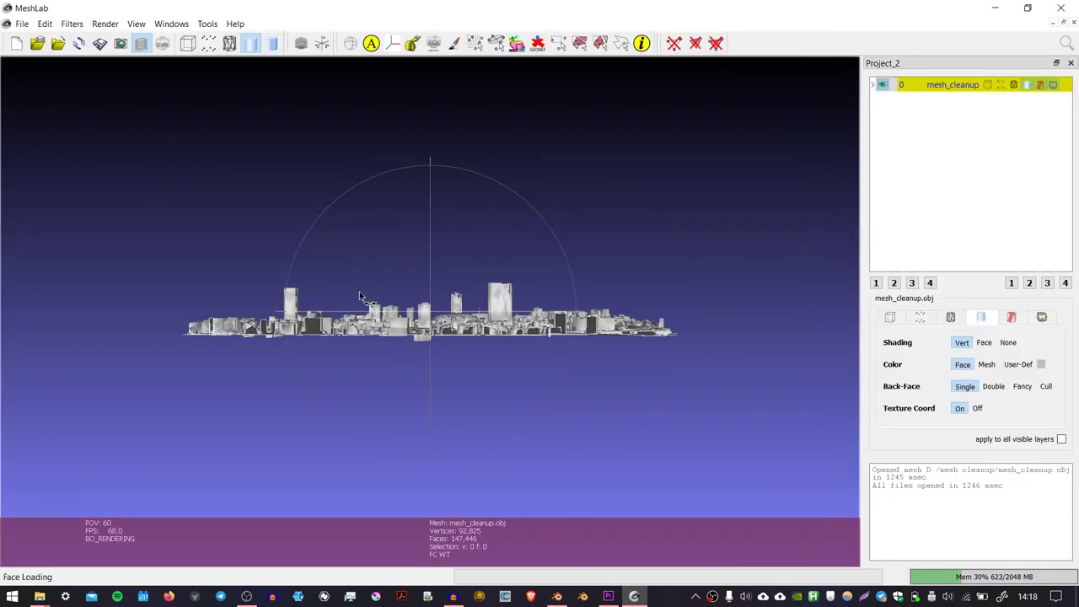
drag(359, 297, 463, 346)
scroll(468, 341, up, 3)
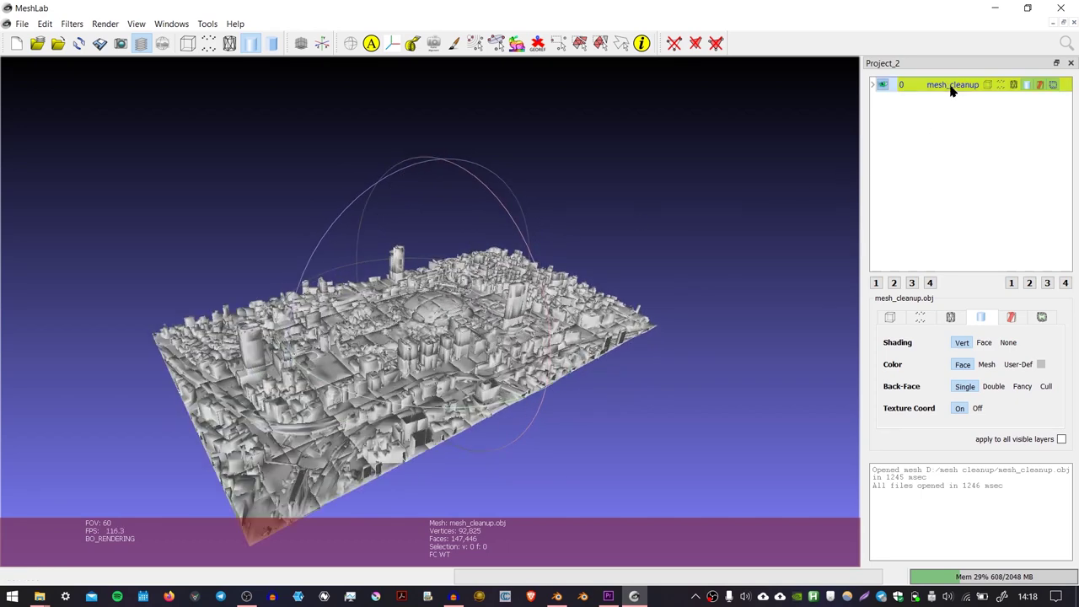
- Apply Trivial Per-Triangle parametrization at 8192 px texture dimension, border 2, space-optimizing
click(72, 23)
mouse_move(150, 260)
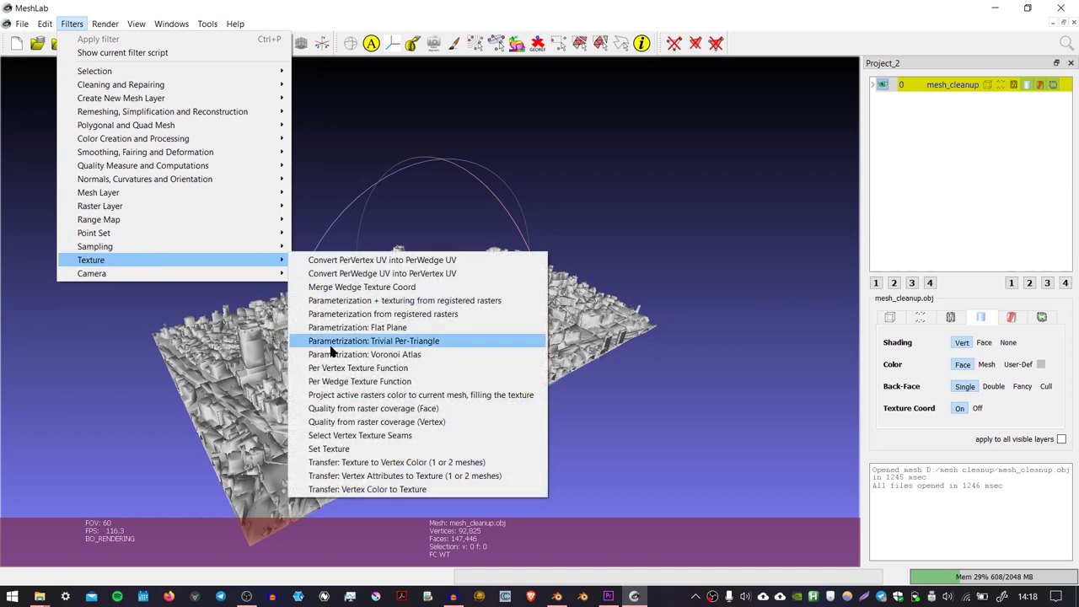
click(451, 346)
double_click(588, 290)
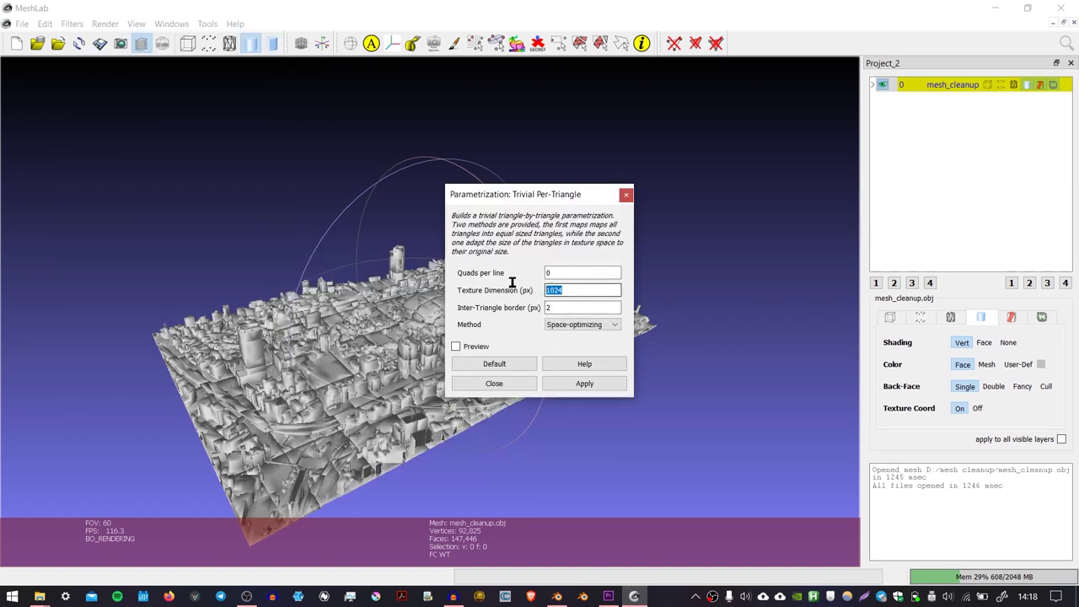
text(8192)
click(582, 384)
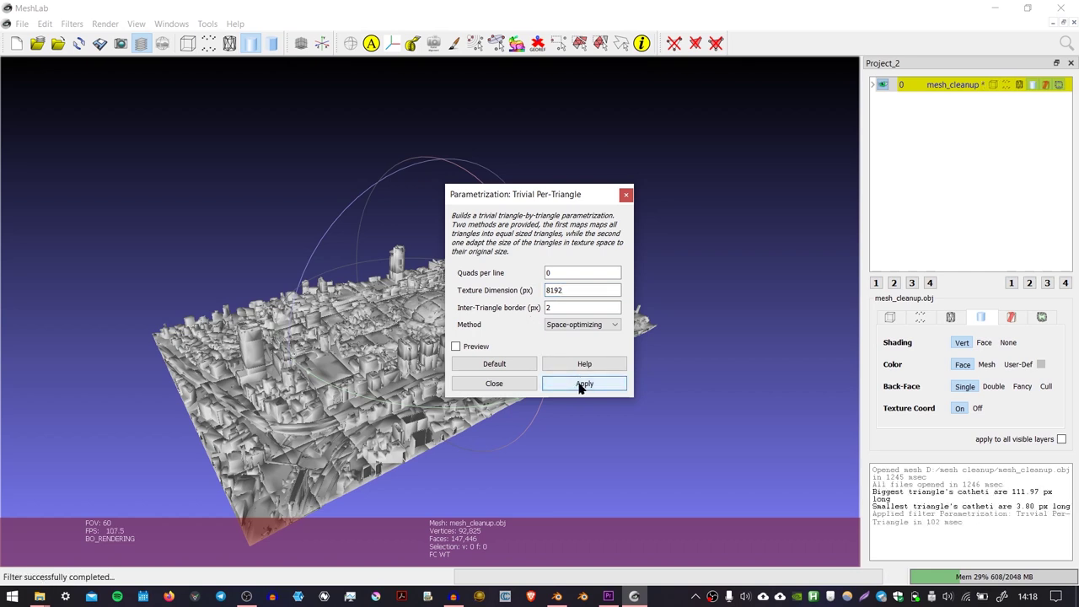
- Close the parametrization dialog and turn on Show UV Tex Param to preview the layout
click(624, 193)
click(113, 25)
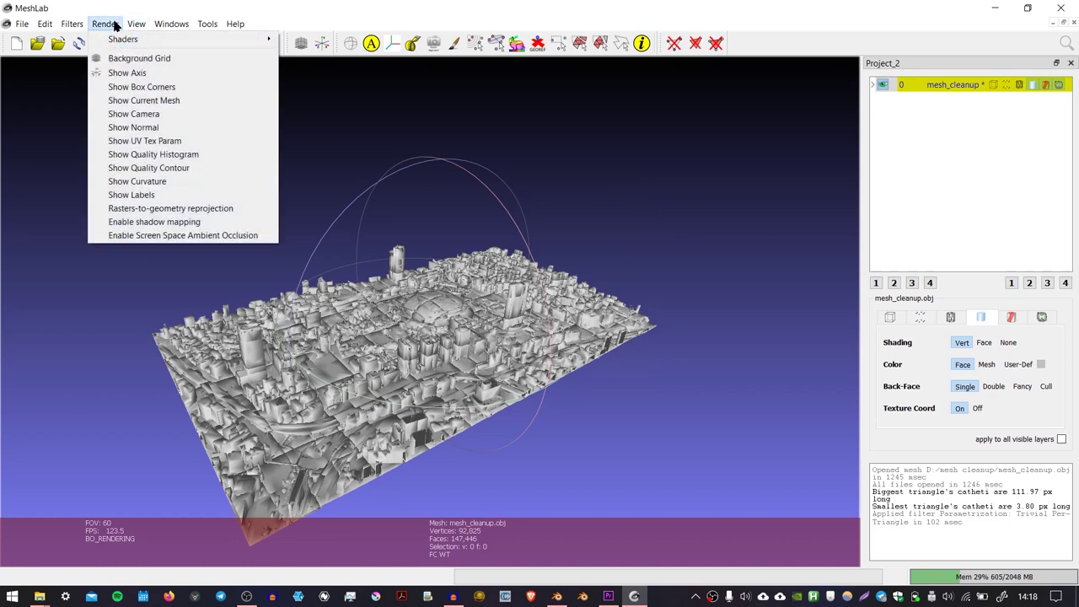
click(155, 142)
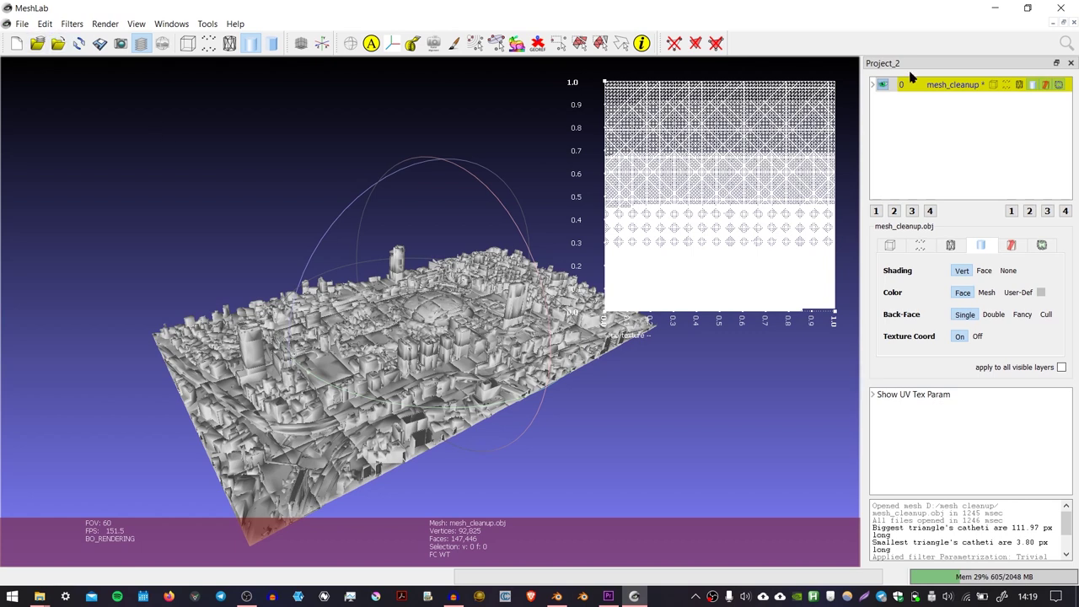
- Export mesh_cleanup.obj with texture coordinates, then return to Blender
click(22, 23)
click(84, 131)
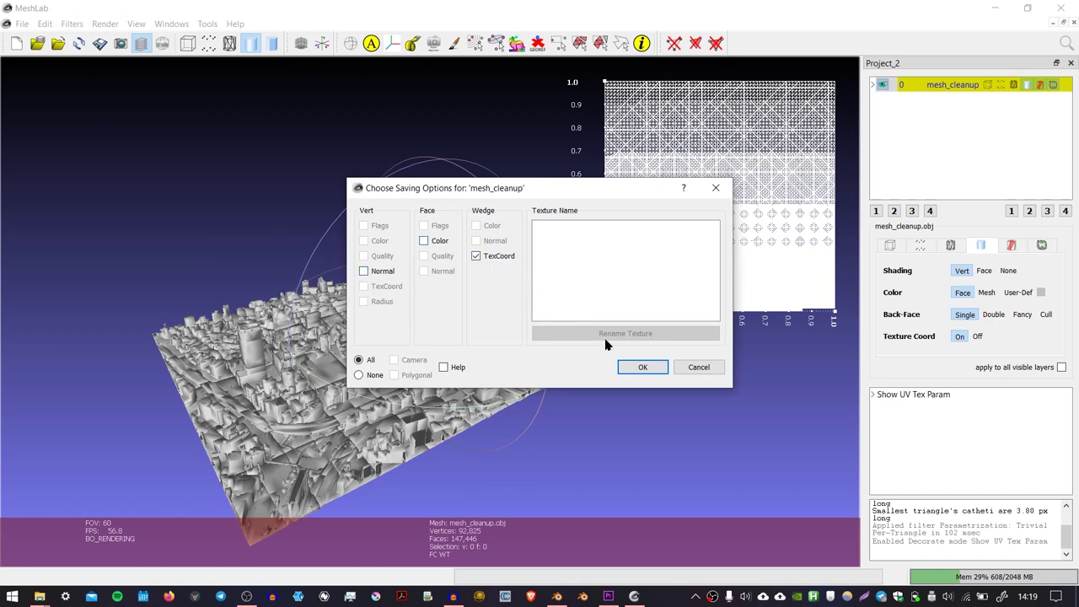
click(634, 367)
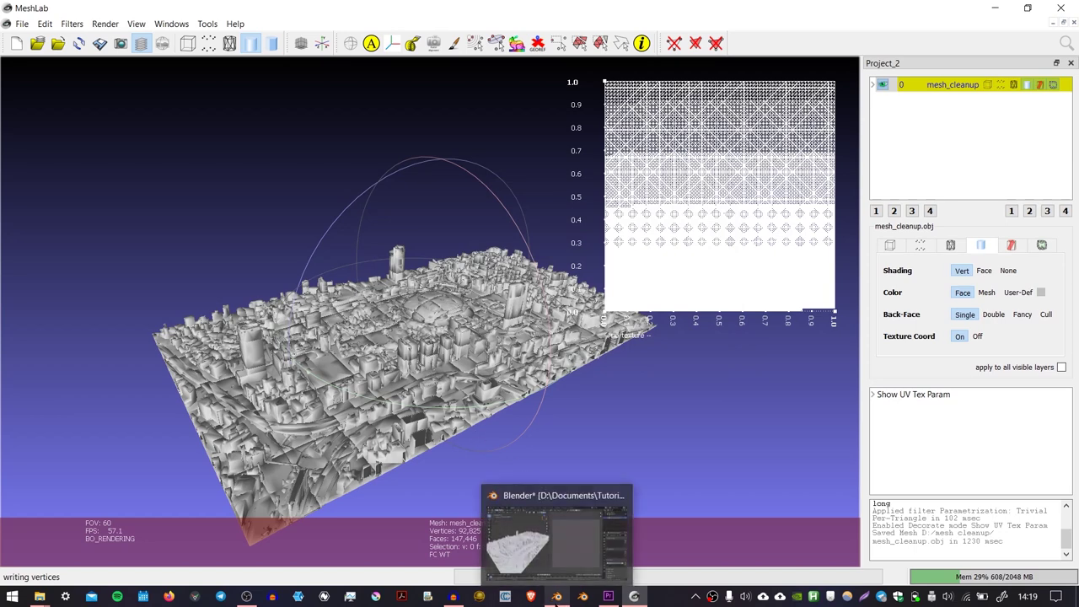
click(557, 596)
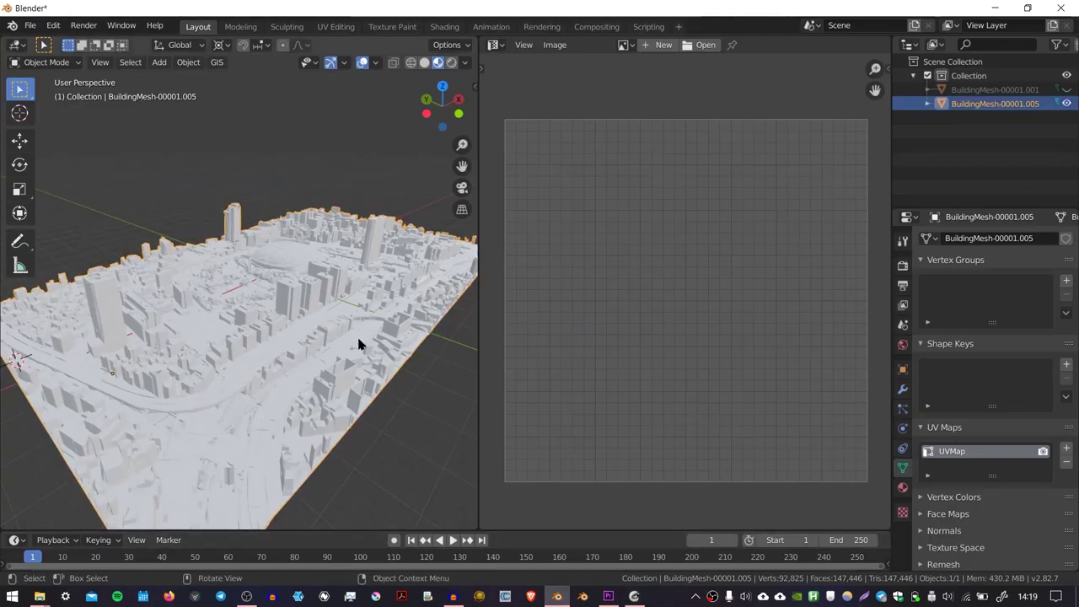
- Delete BuildingMesh-00001.005 and import mesh_cleanup.obj as a Wavefront OBJ
key(Delete)
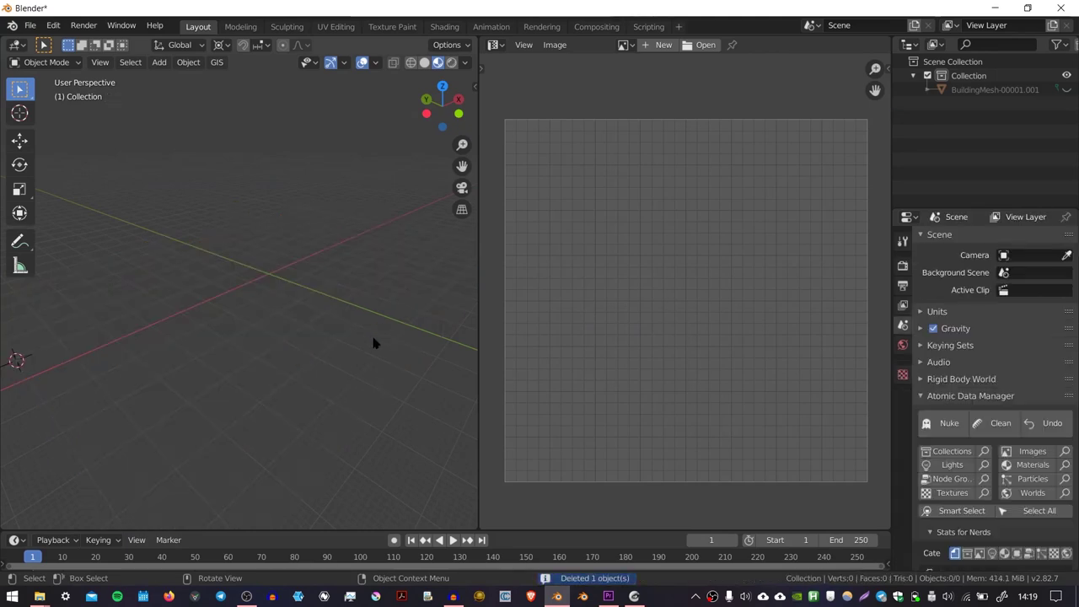
click(29, 26)
mouse_move(84, 213)
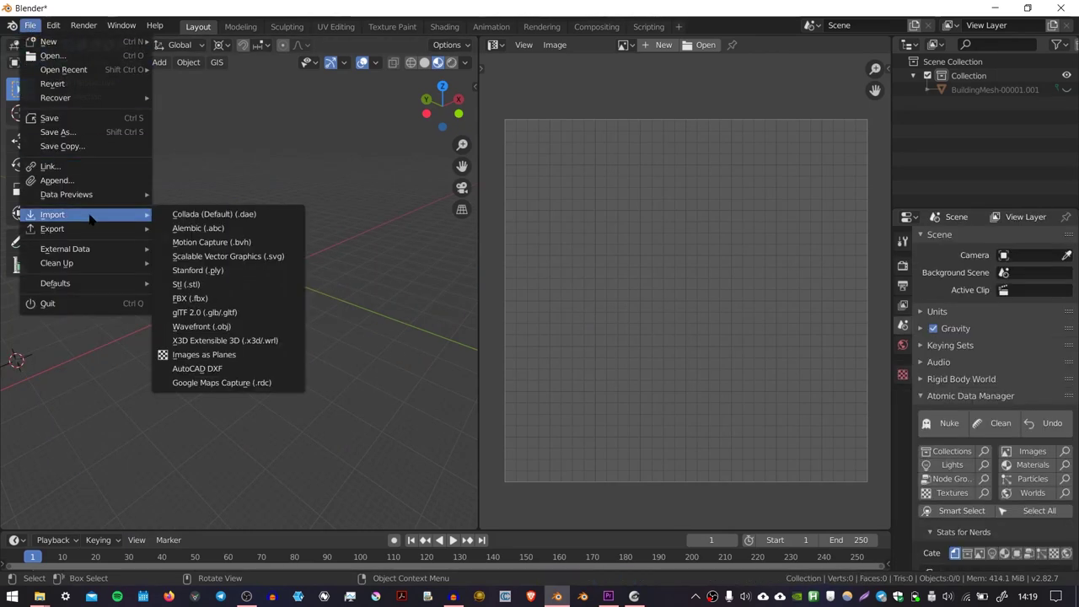
click(219, 329)
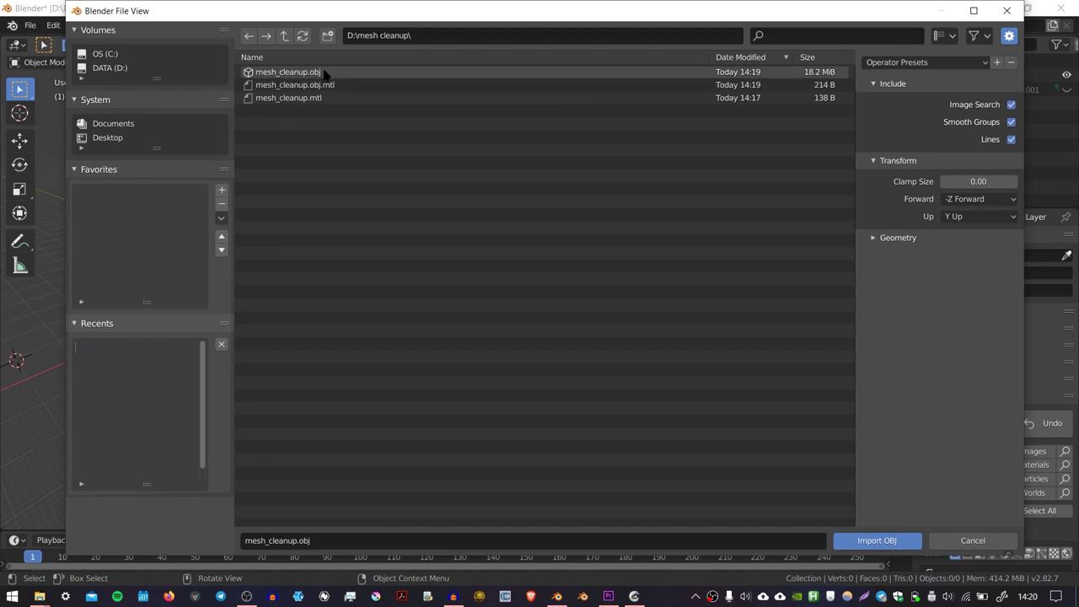
click(323, 74)
click(877, 541)
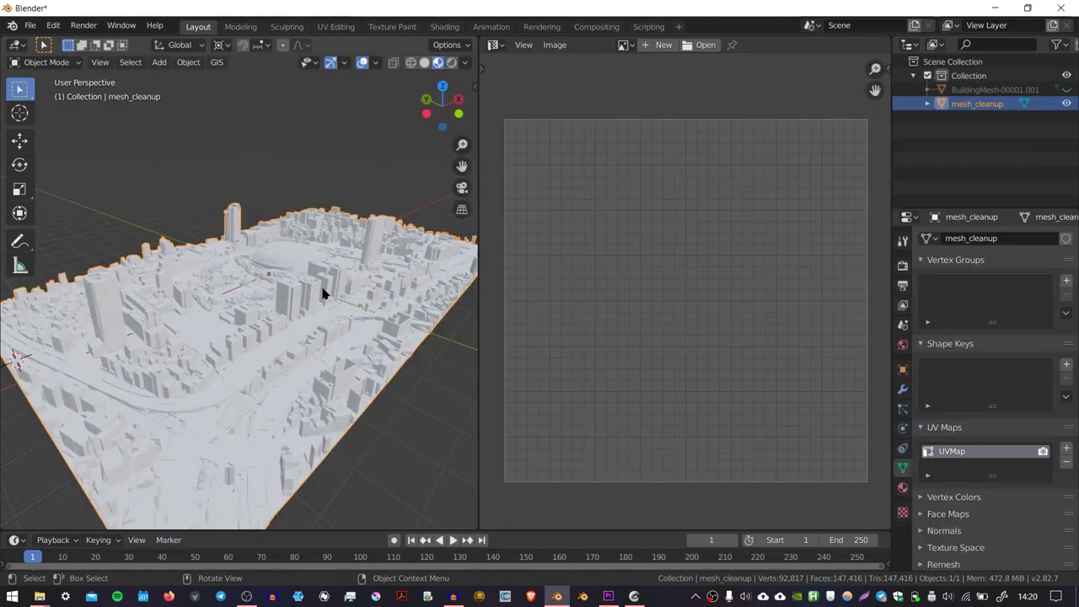
- Enter Edit Mode on mesh_cleanup to inspect its per-triangle UV layout
key(Tab)
scroll(706, 208, up, 3)
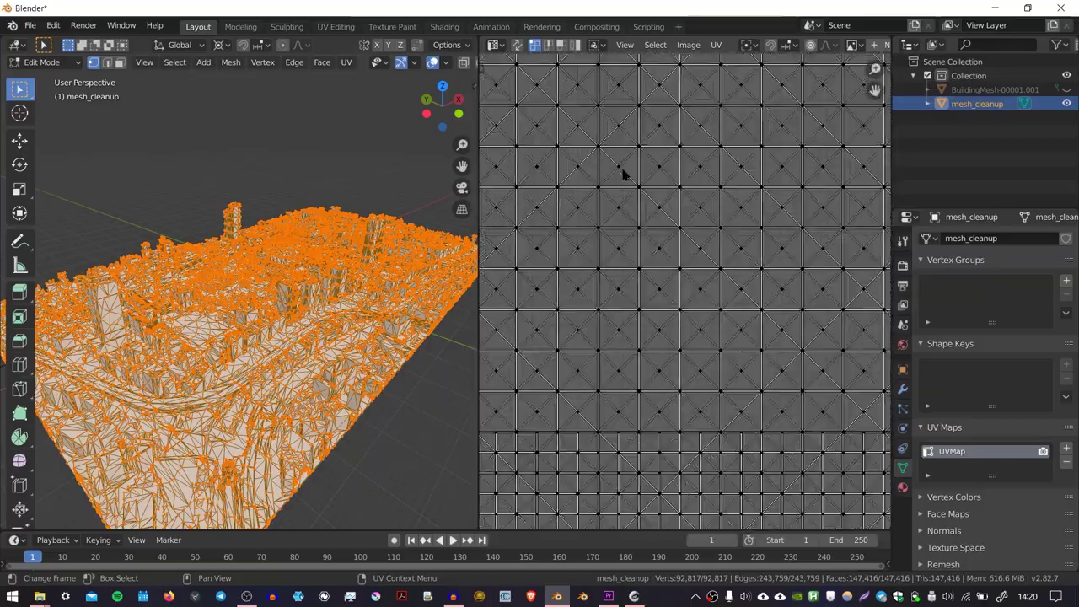
scroll(747, 345, down, 4)
scroll(646, 287, up, 4)
scroll(680, 384, down, 5)
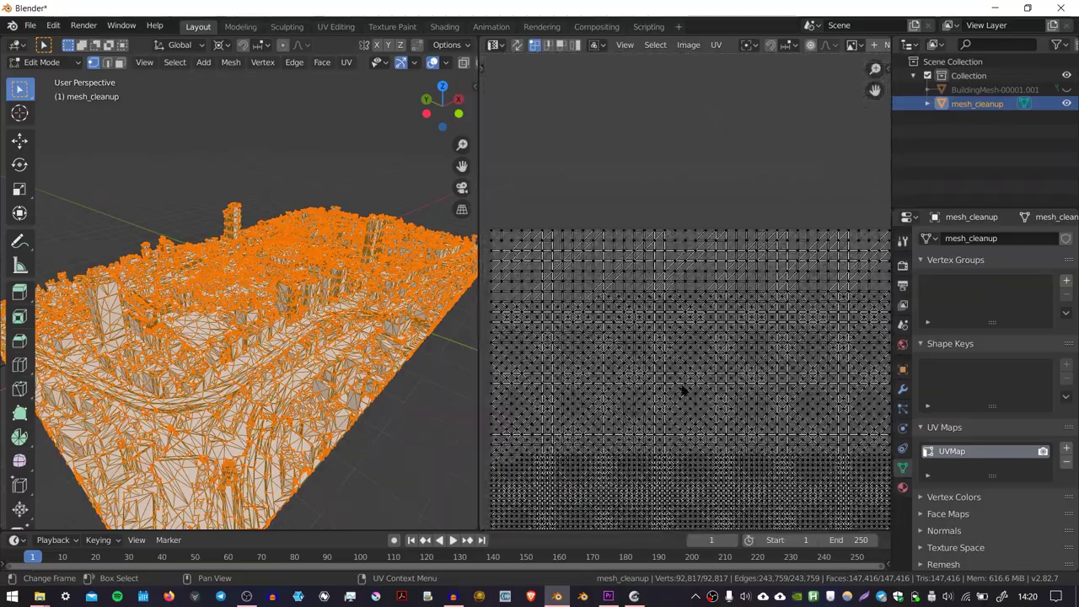
scroll(672, 366, down, 2)
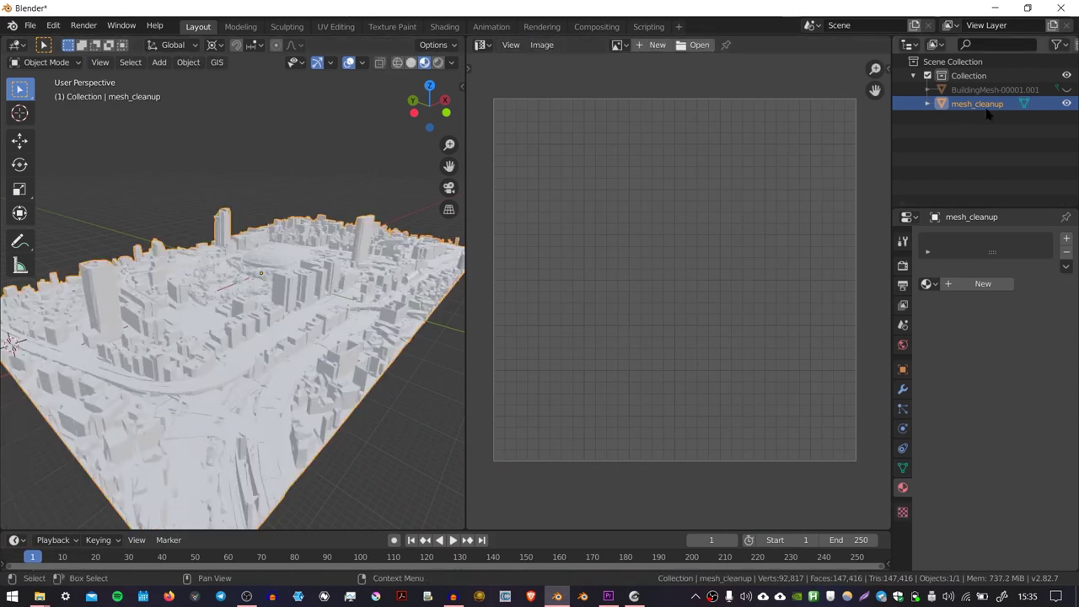
- Compare mesh_cleanup against the original BuildingMesh, then select mesh_cleanup
click(1067, 102)
click(1067, 89)
click(1066, 89)
click(1066, 103)
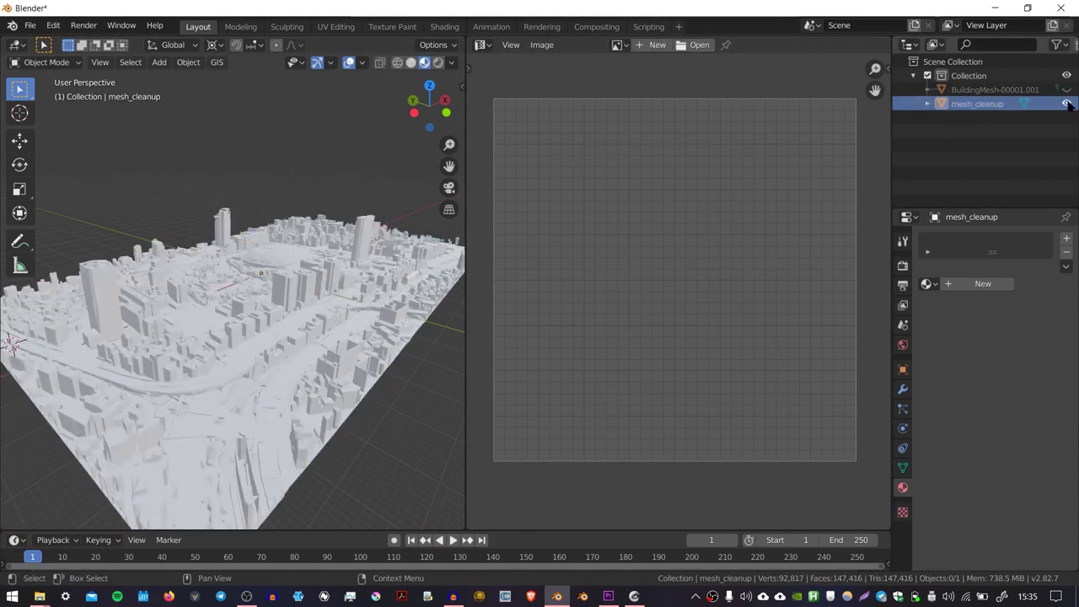
click(253, 243)
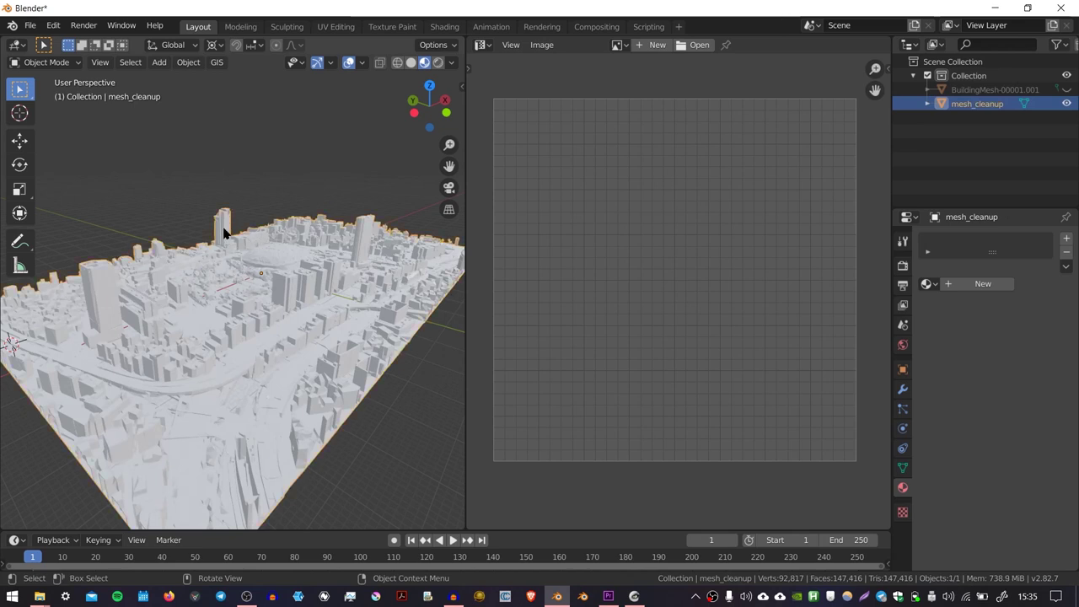
- Switch the image area to a Shader Editor and create a new material for mesh_cleanup
click(483, 45)
click(529, 144)
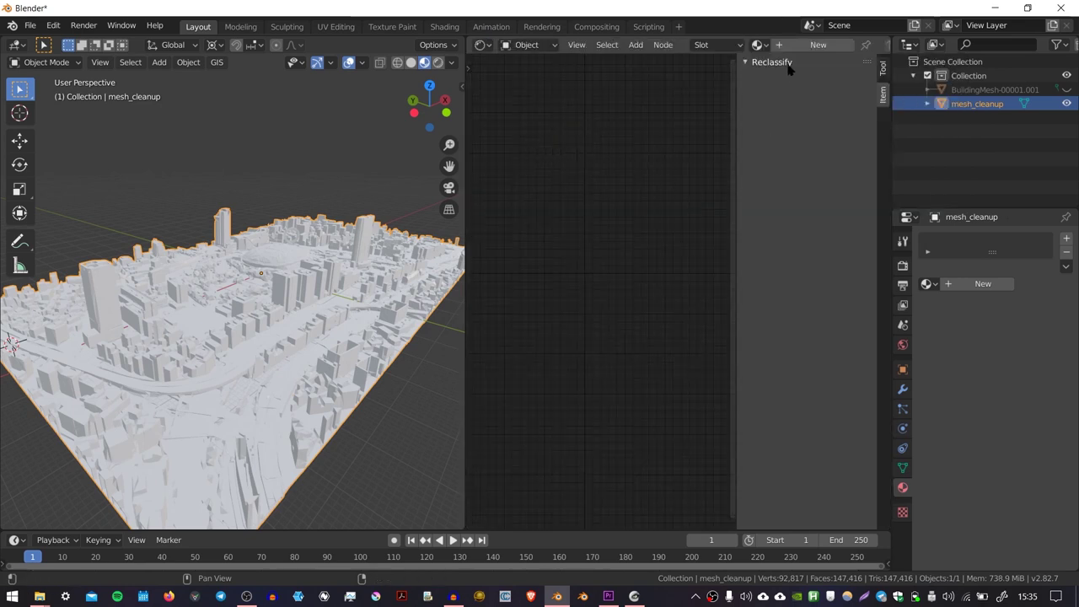
click(814, 45)
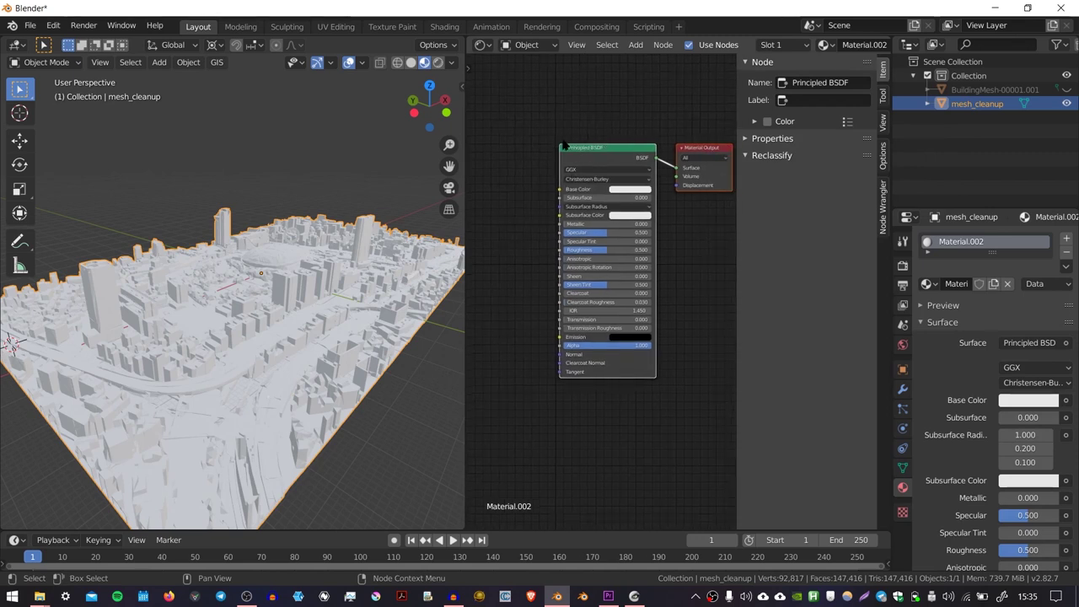
middle_drag(531, 149, 565, 156)
- Add an Image Texture node beside the Principled BSDF via the 'image' search
click(517, 157)
key(shift+a)
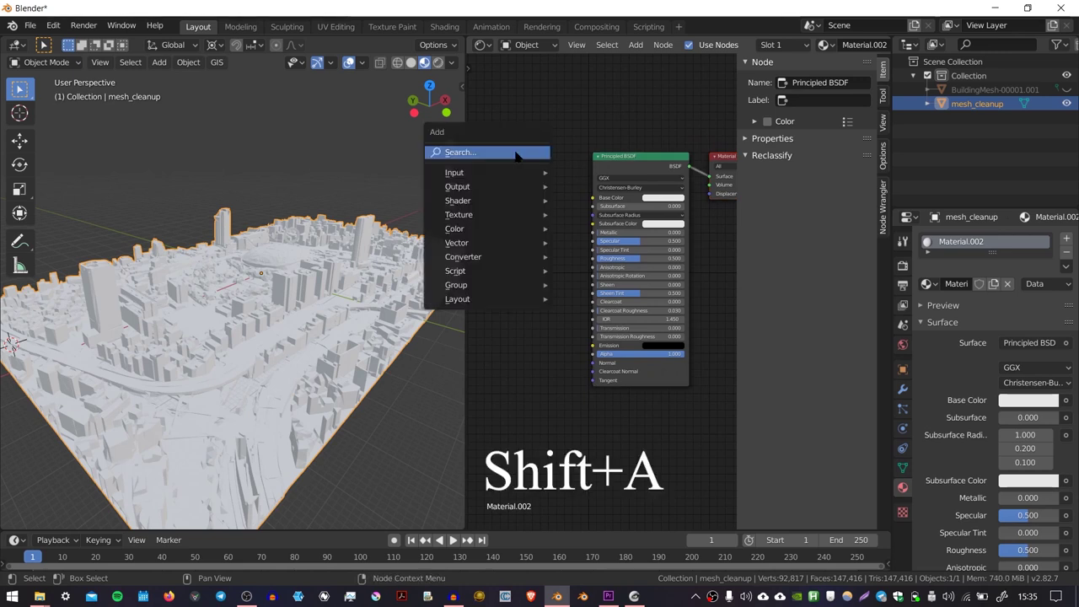
click(516, 153)
text(image)
key(Return)
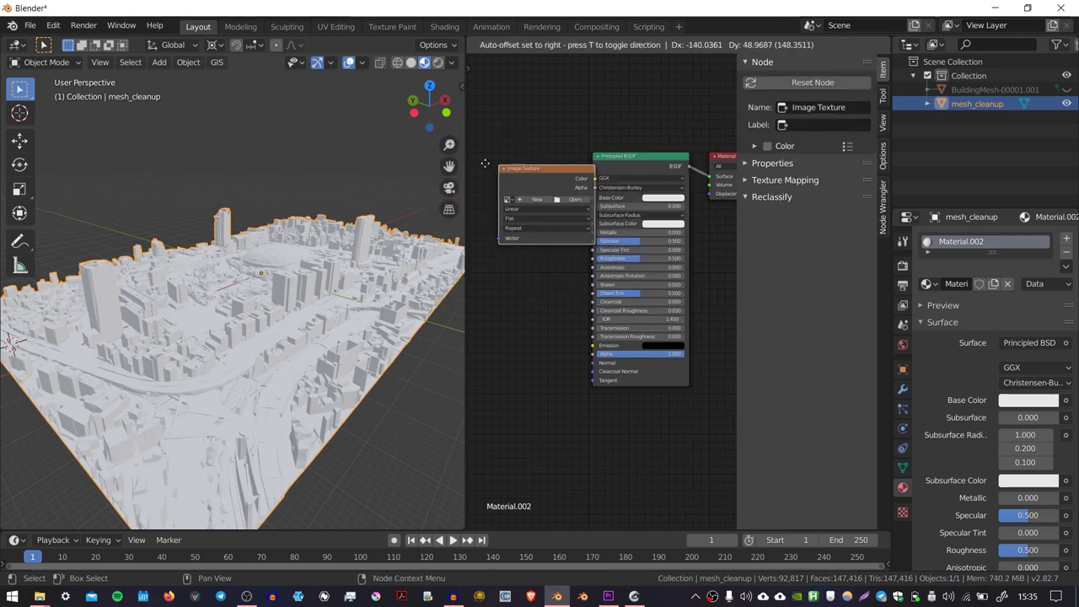
click(478, 151)
- Create a new blank 8192 × 8192 px image Untitled.001 in the Image Texture node
scroll(512, 155, up, 2)
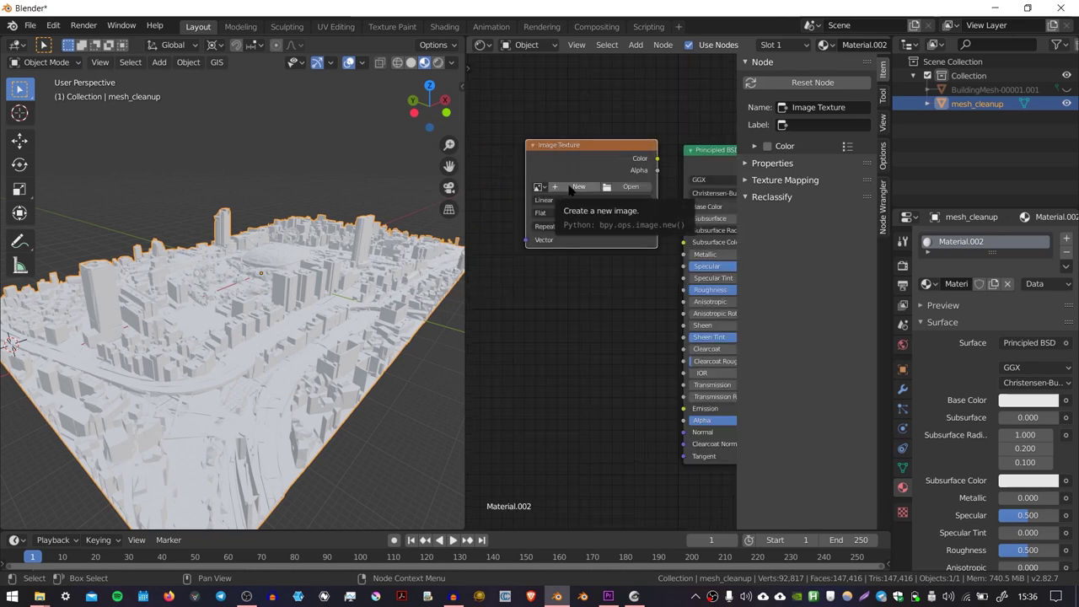
click(575, 186)
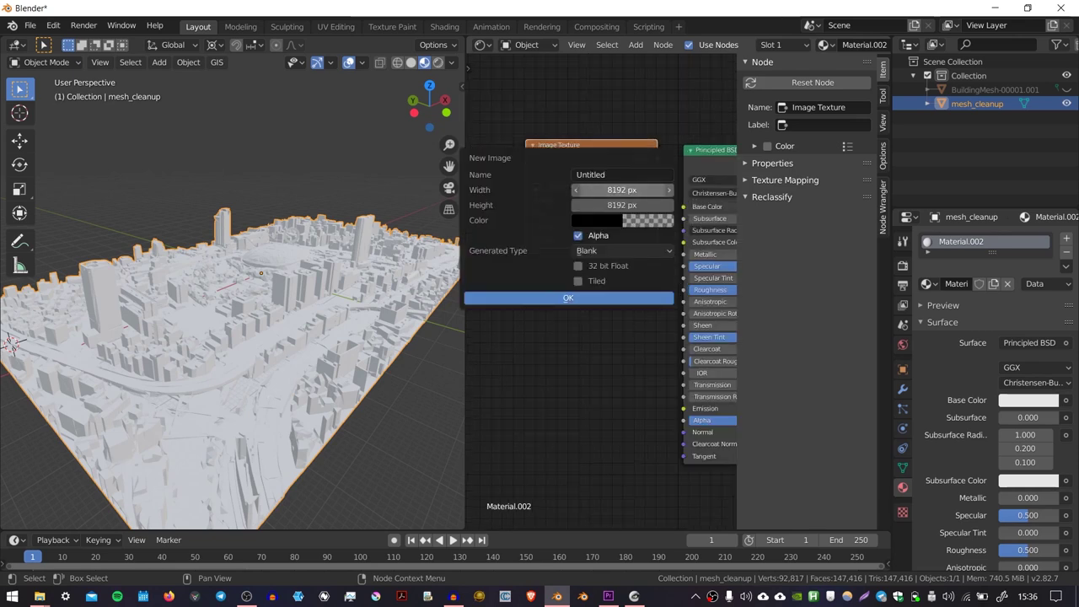
click(628, 187)
text(81)
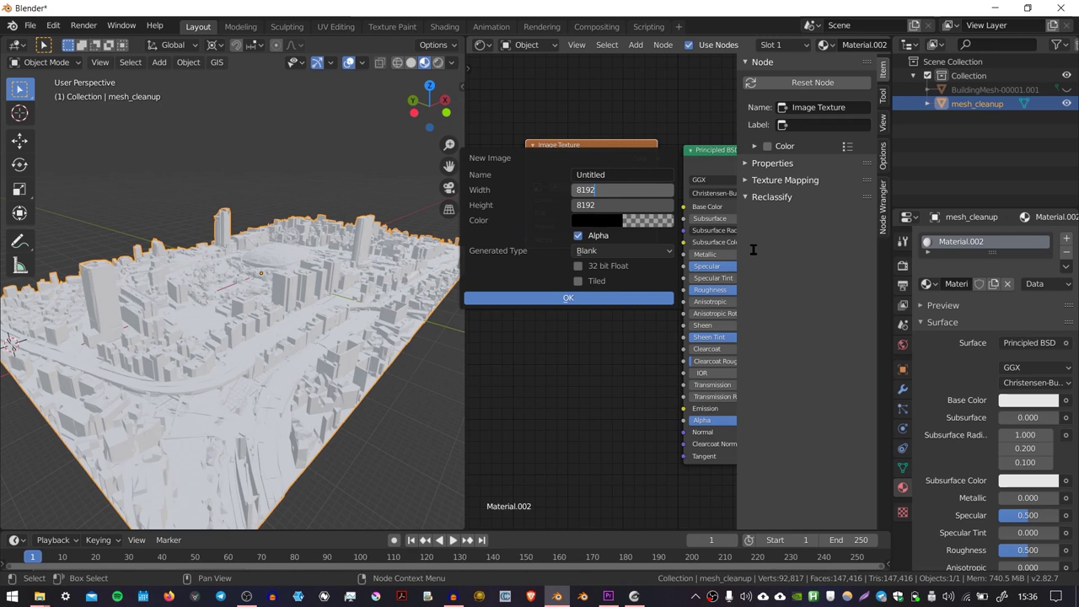
click(597, 220)
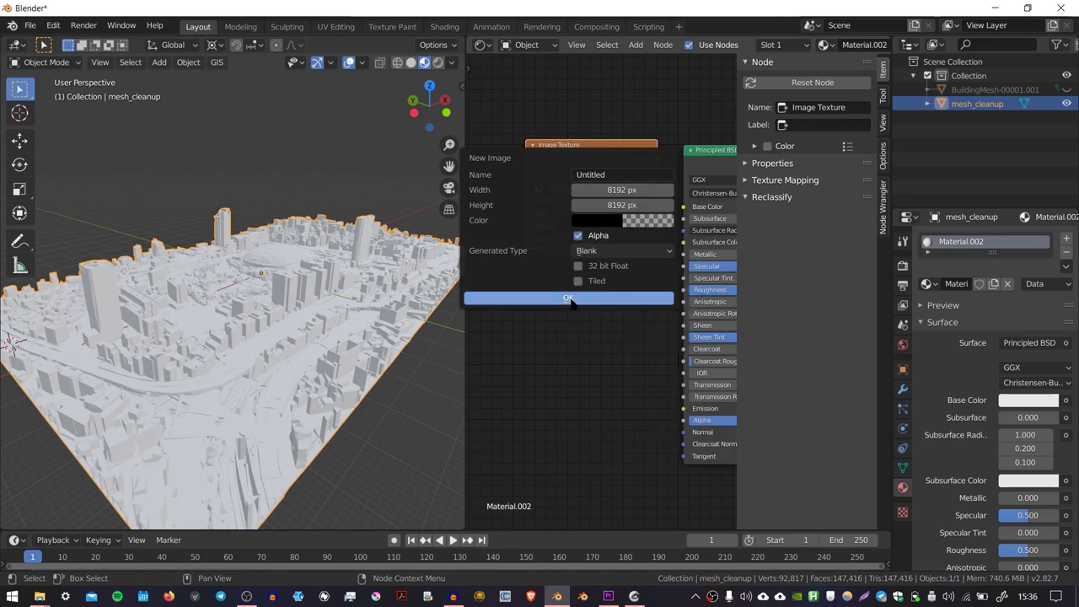
click(570, 299)
middle_drag(570, 304, 548, 312)
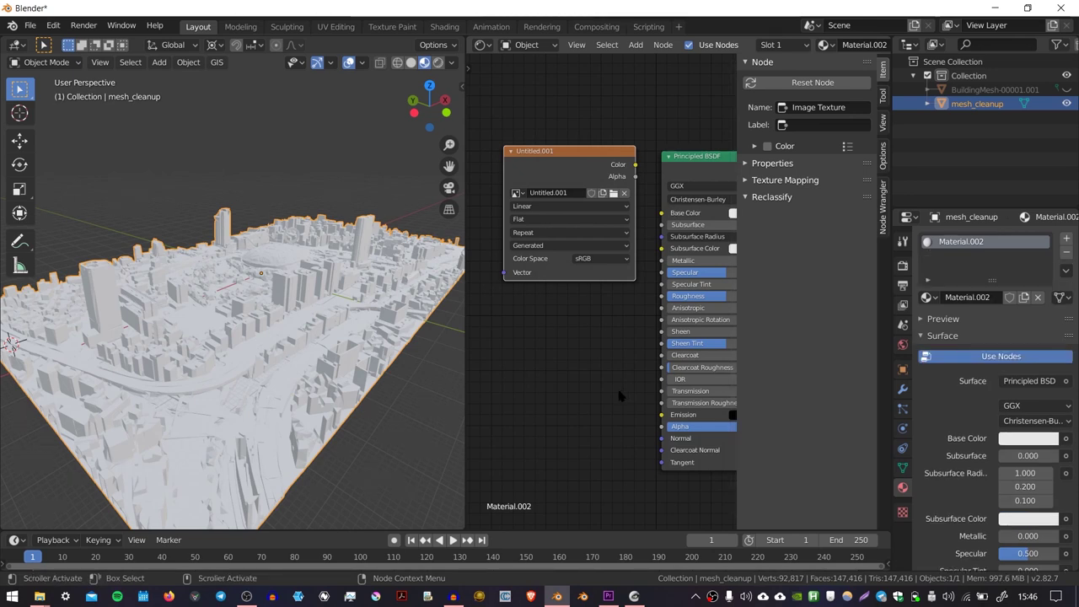
- Switch the render engine to Cycles in Render Properties
click(903, 266)
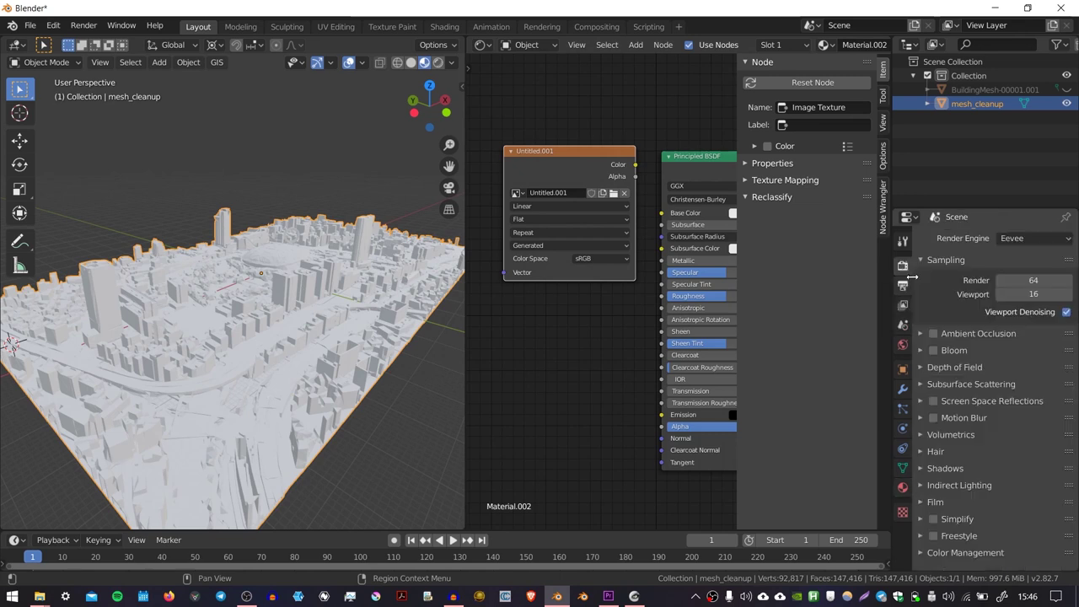
click(1033, 240)
click(1029, 286)
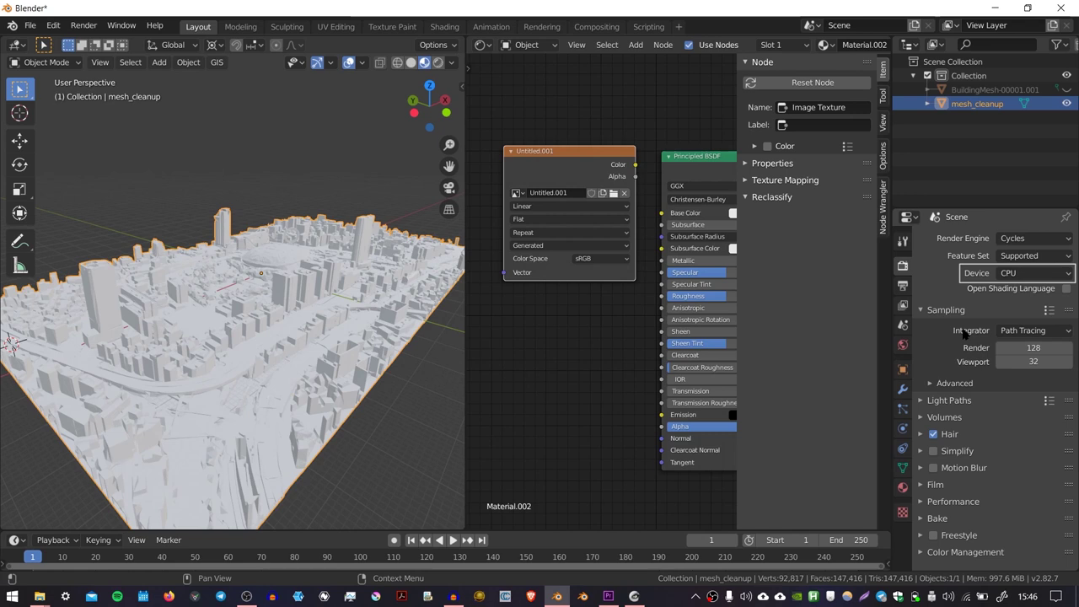
- Set Bake Type to Diffuse with Direct and Indirect off, leaving Color only
click(937, 519)
scroll(944, 531, down, 7)
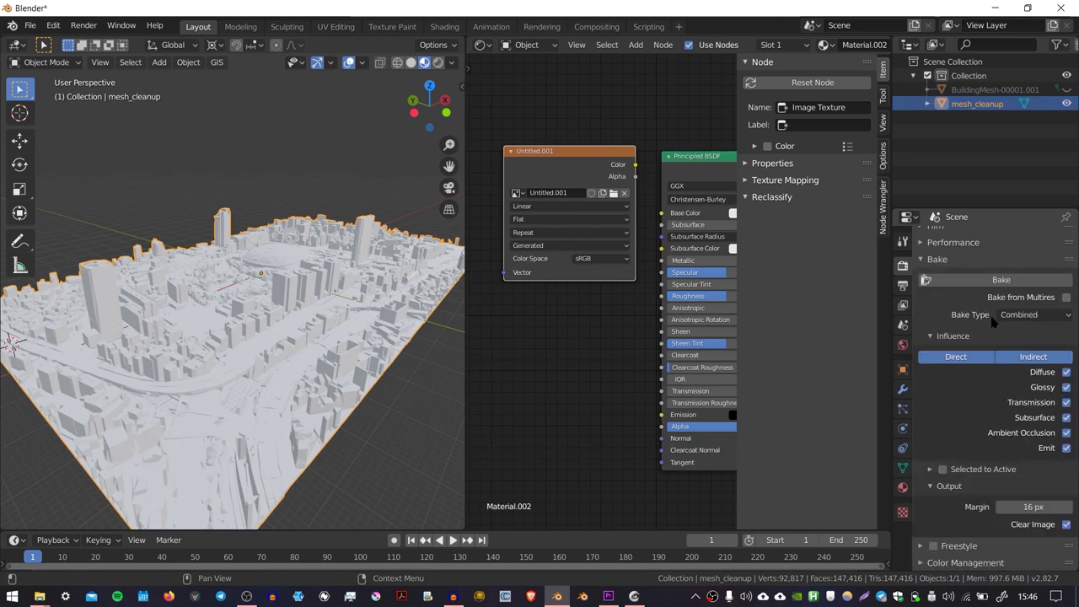
click(1025, 316)
click(1012, 452)
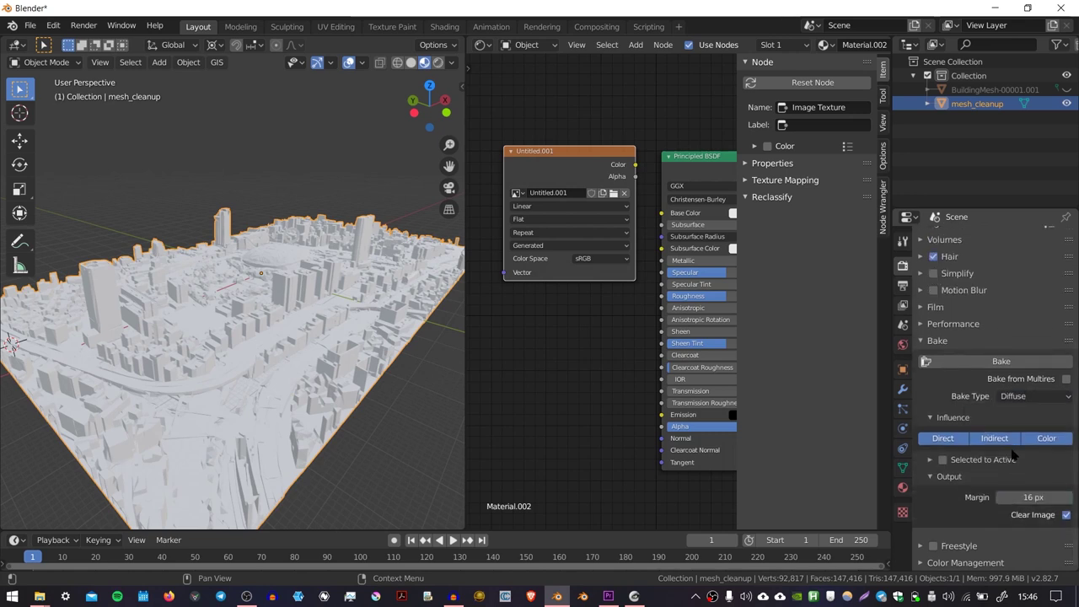
click(942, 453)
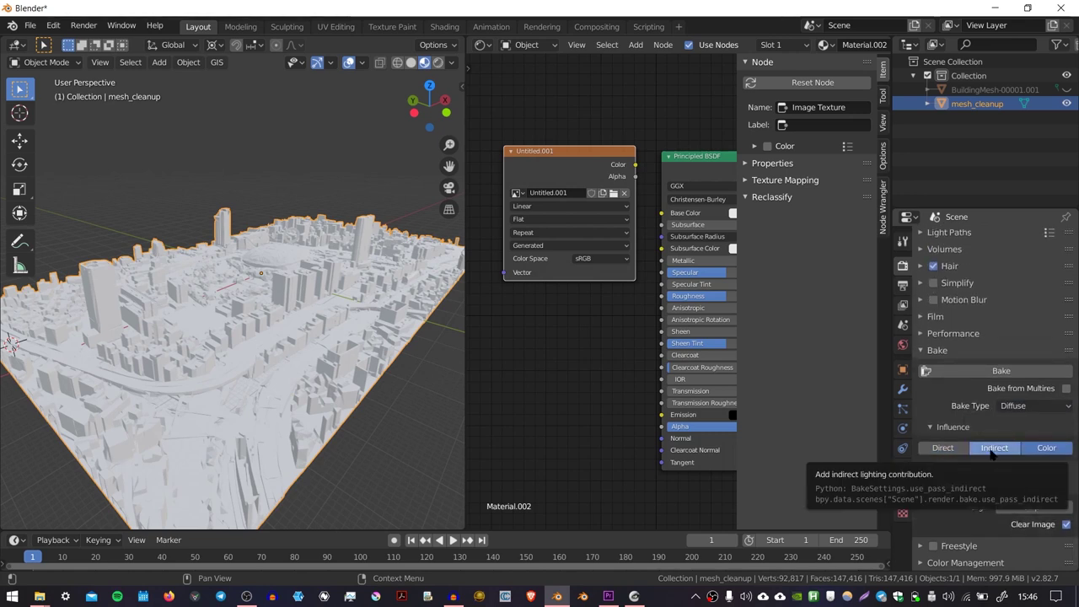
click(993, 449)
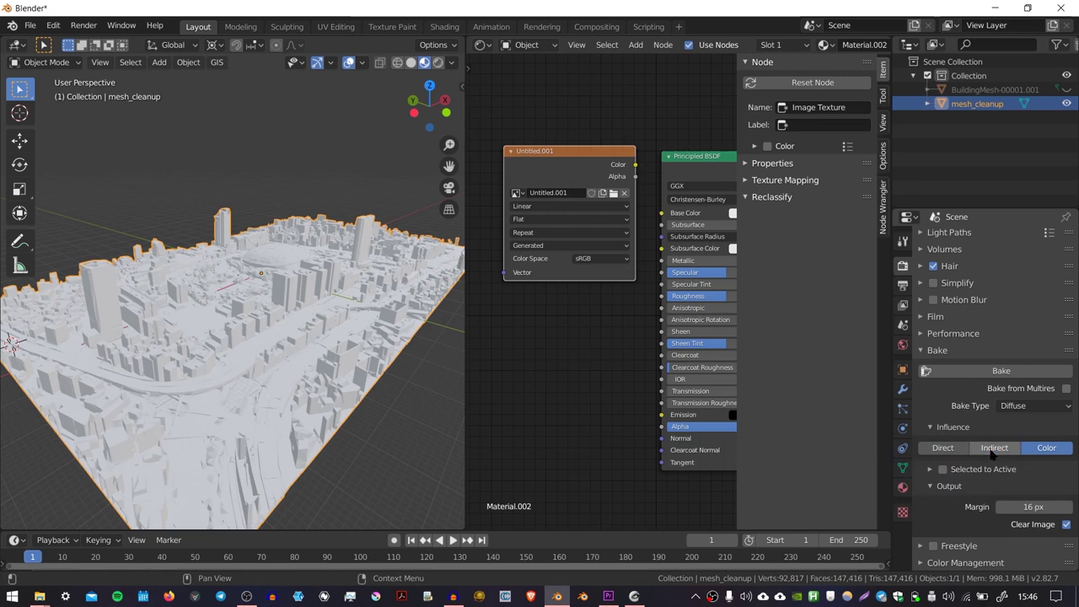
- Enable Selected to Active with 0.1 m ray distance and 1 px margin
click(942, 470)
scroll(961, 455, down, 2)
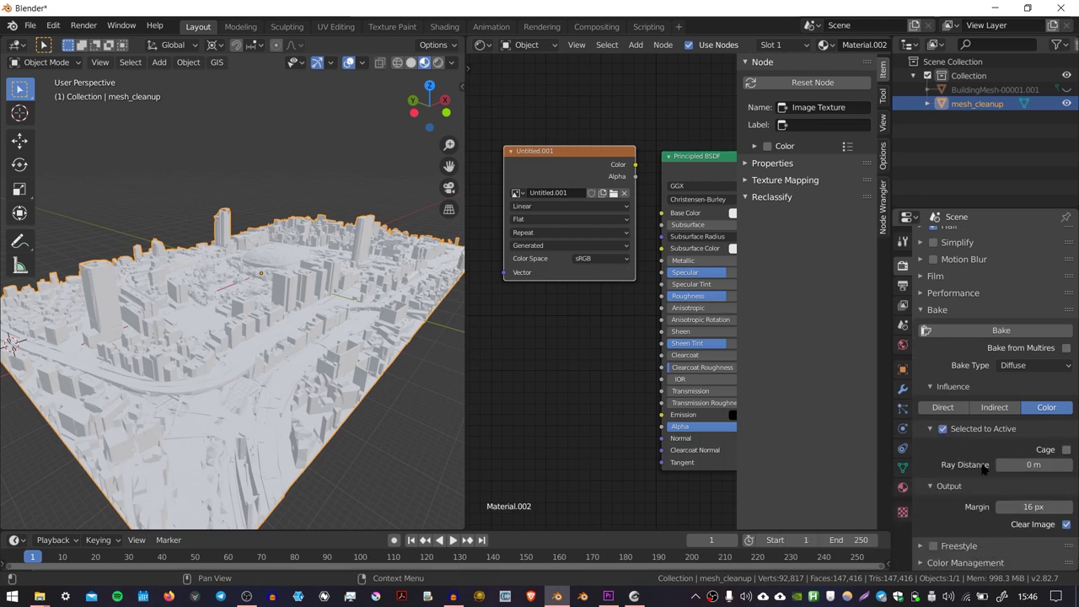
click(1050, 467)
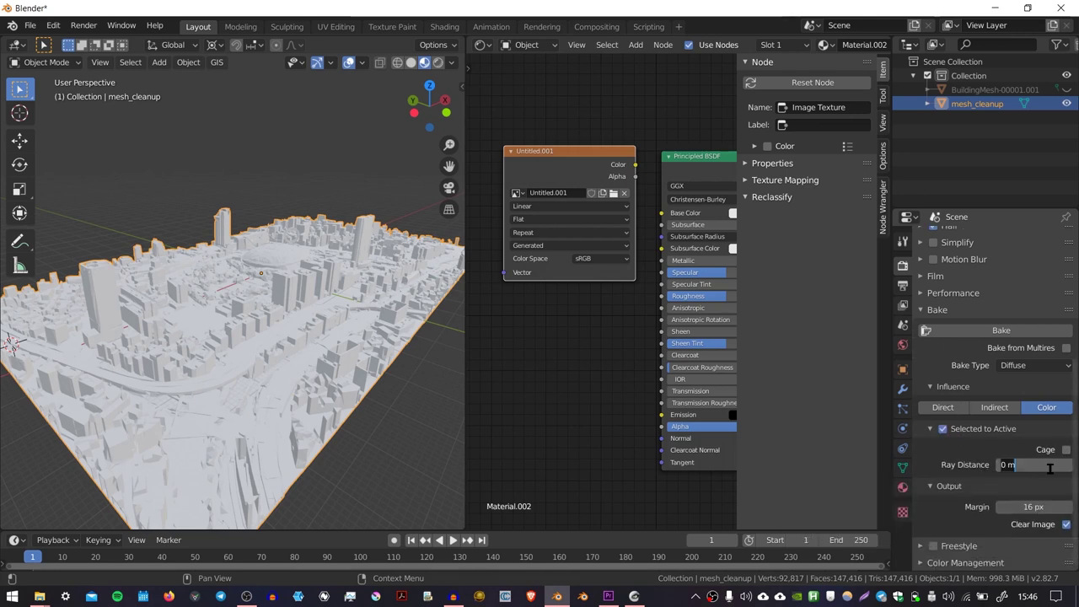
text(0.1)
key(Return)
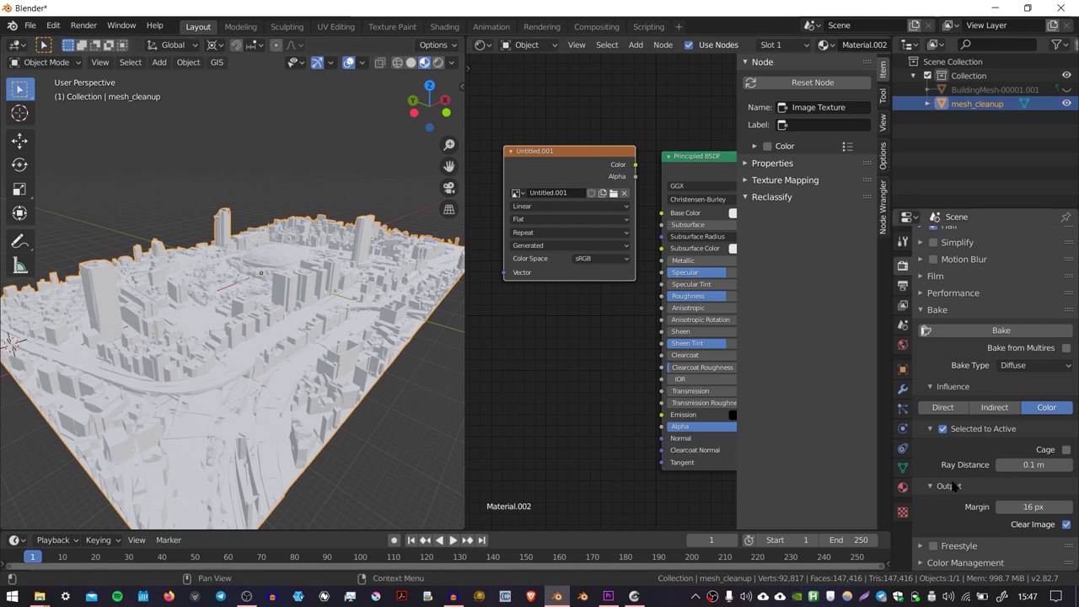
click(1030, 507)
text(1)
key(Return)
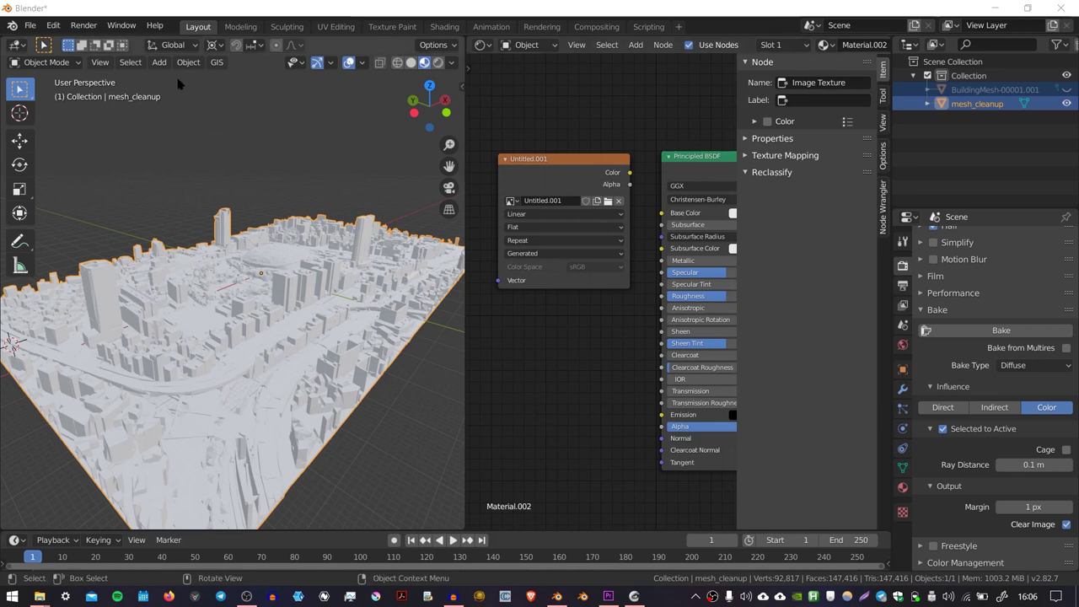
- Unhide BuildingMesh-00001.001, select it with mesh_cleanup active, and start the bake
click(31, 25)
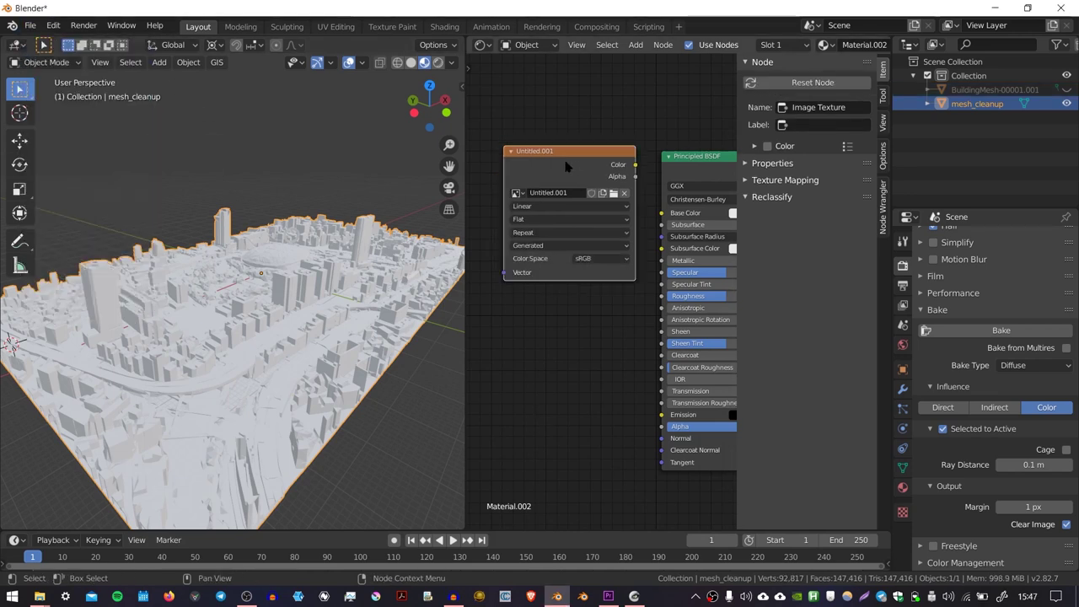
drag(569, 160, 542, 161)
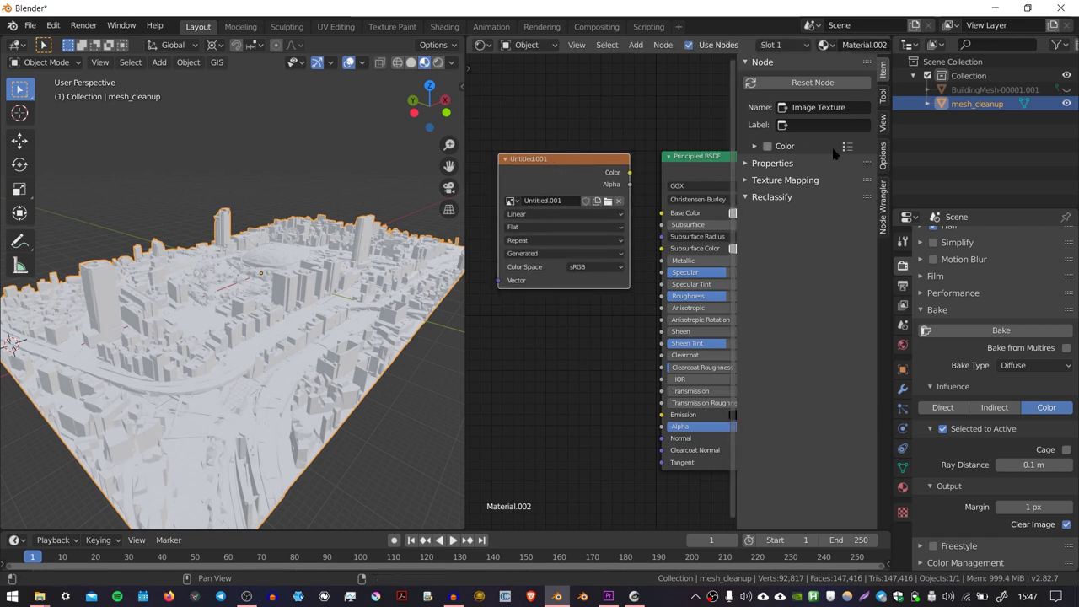
click(1068, 90)
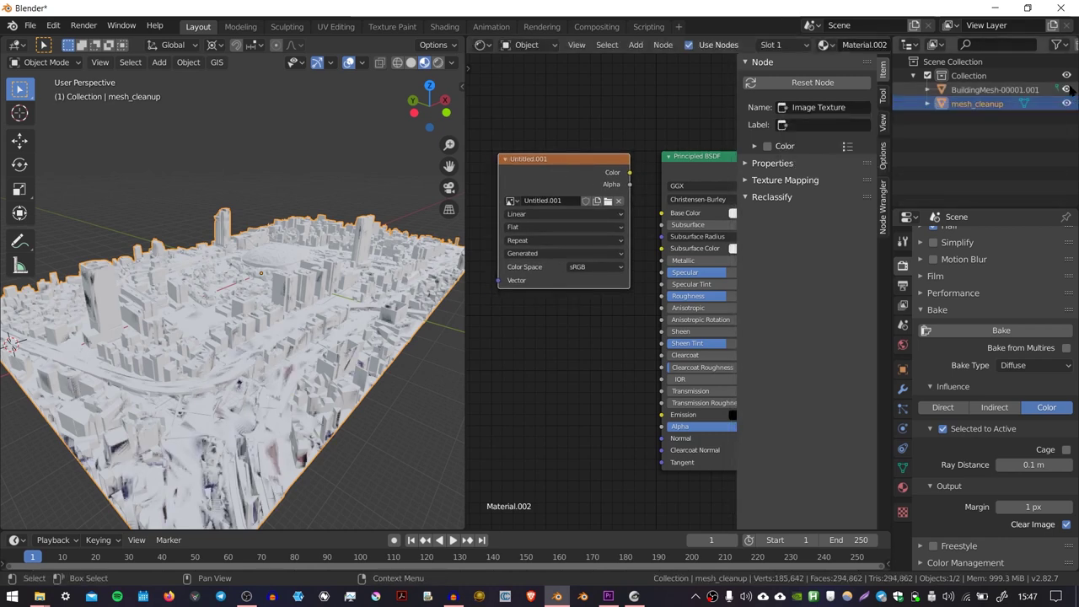
click(989, 91)
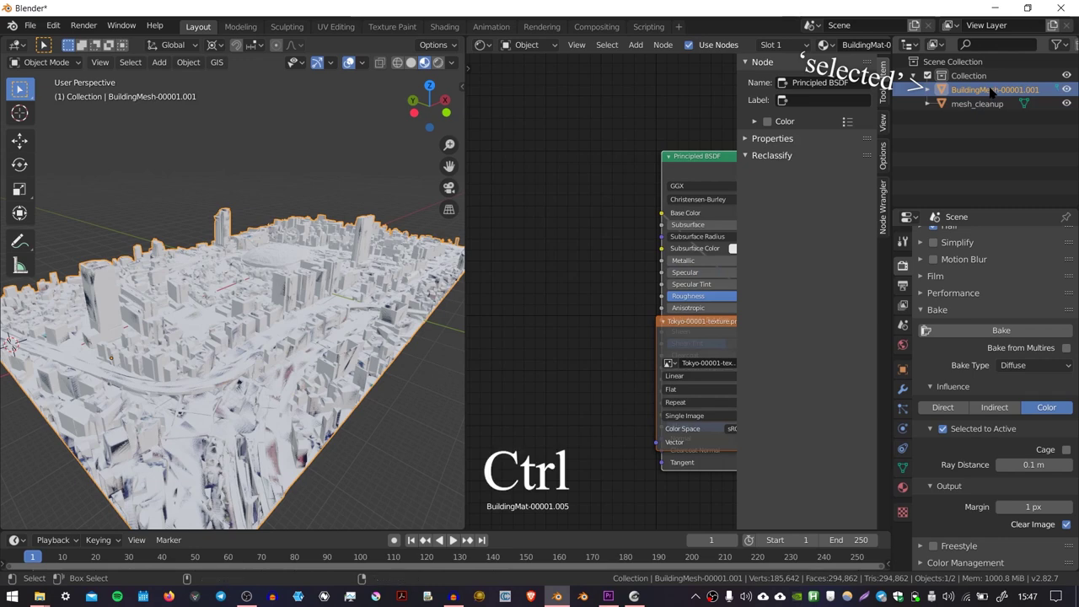
ctrl+click(980, 106)
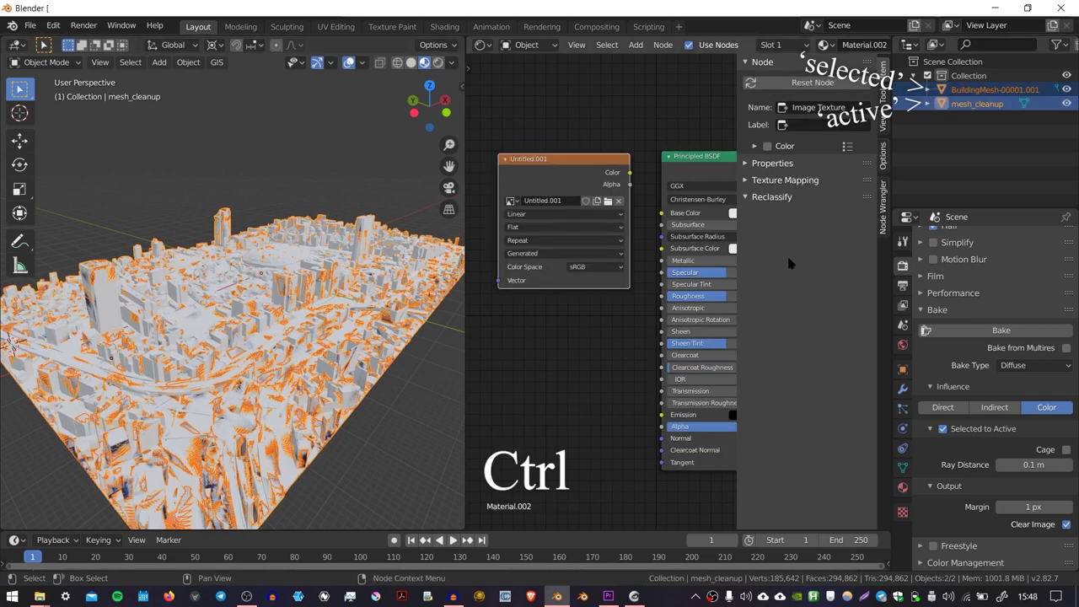
click(953, 335)
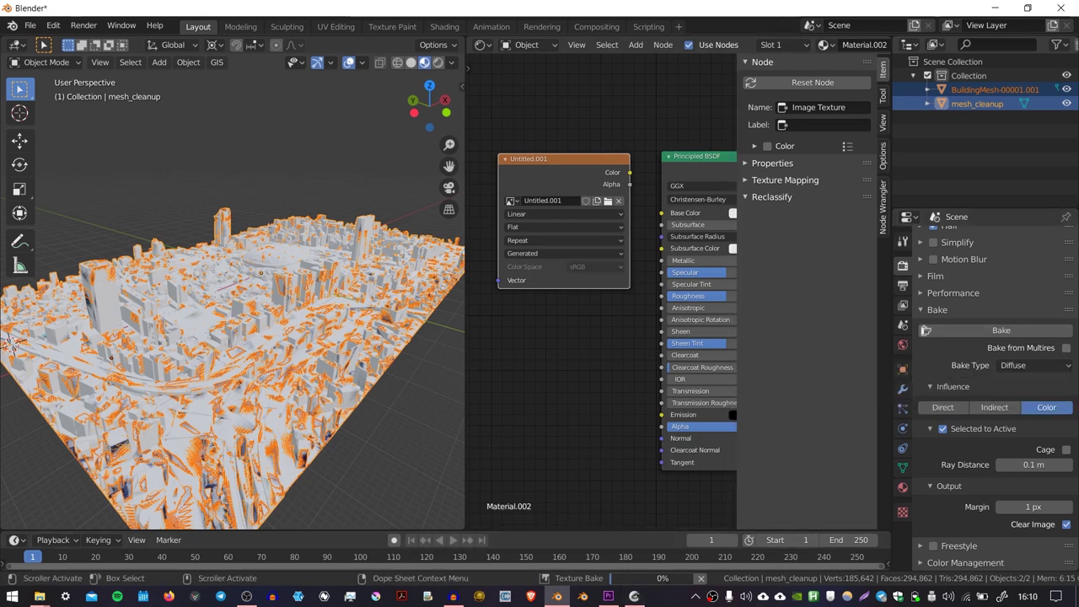
mouse_move(628, 584)
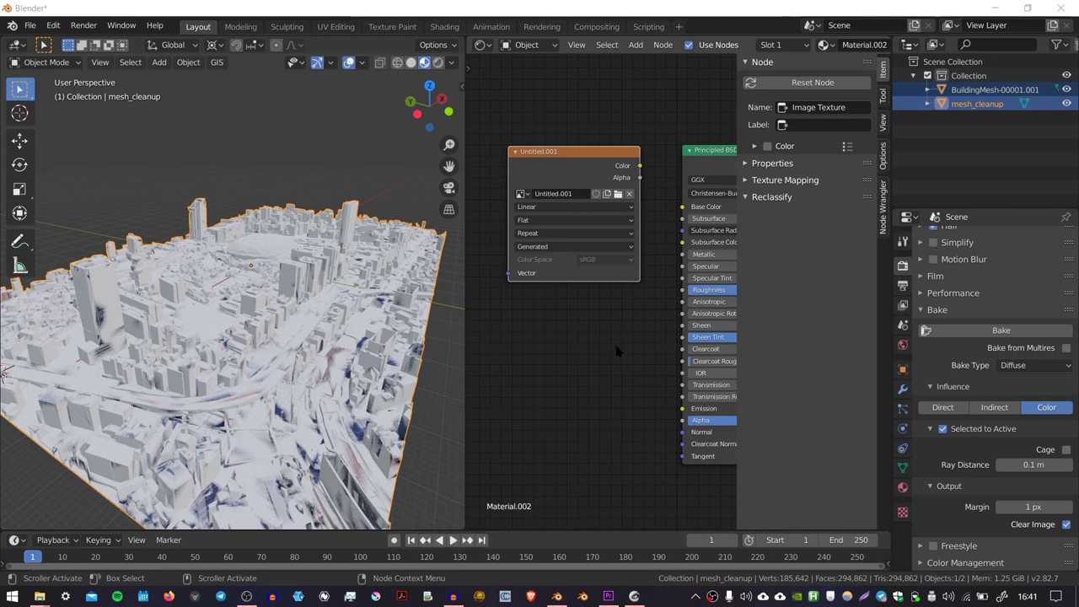
- Link the baked image's Color to Base Color and hide BuildingMesh-00001.001
drag(640, 166, 658, 217)
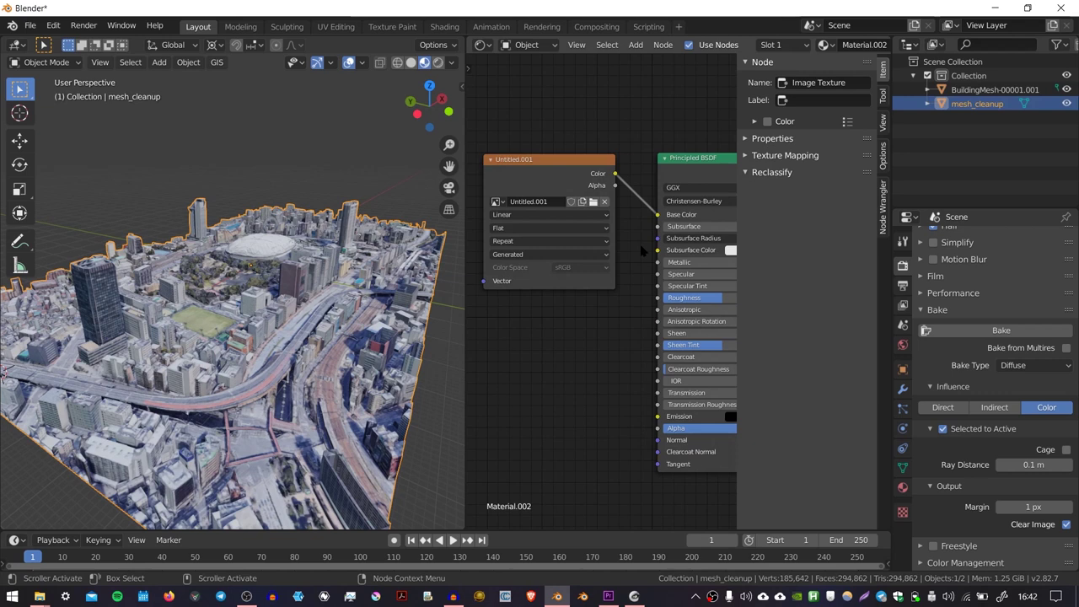
click(1067, 89)
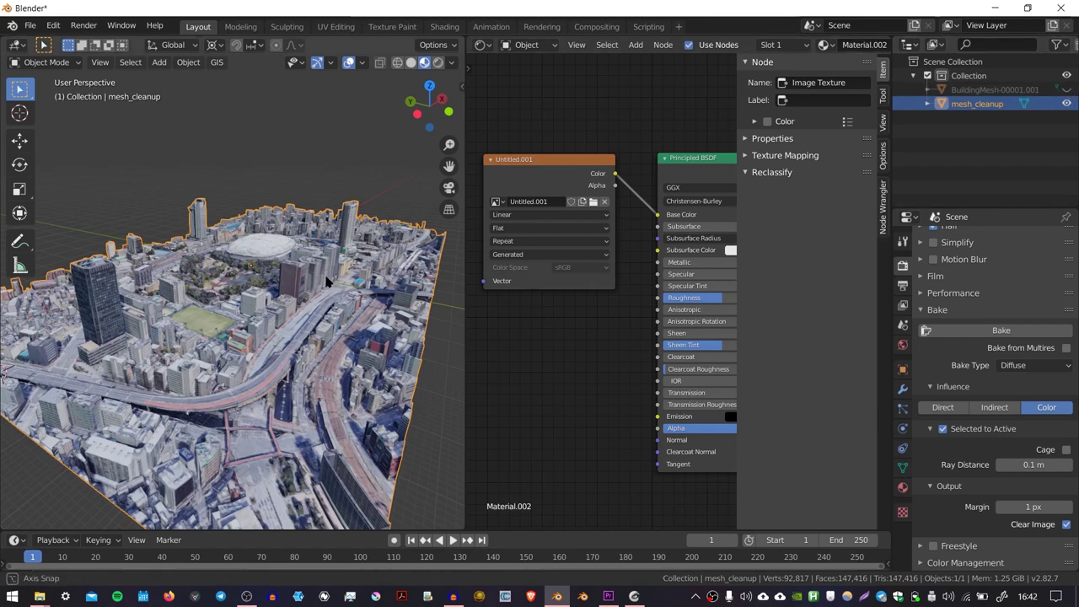
middle_drag(327, 281, 376, 285)
middle_drag(695, 274, 601, 285)
mouse_move(601, 285)
mouse_down()
mouse_move(664, 286)
mouse_move(570, 286)
mouse_up()
middle_drag(570, 286, 688, 299)
middle_drag(312, 282, 333, 281)
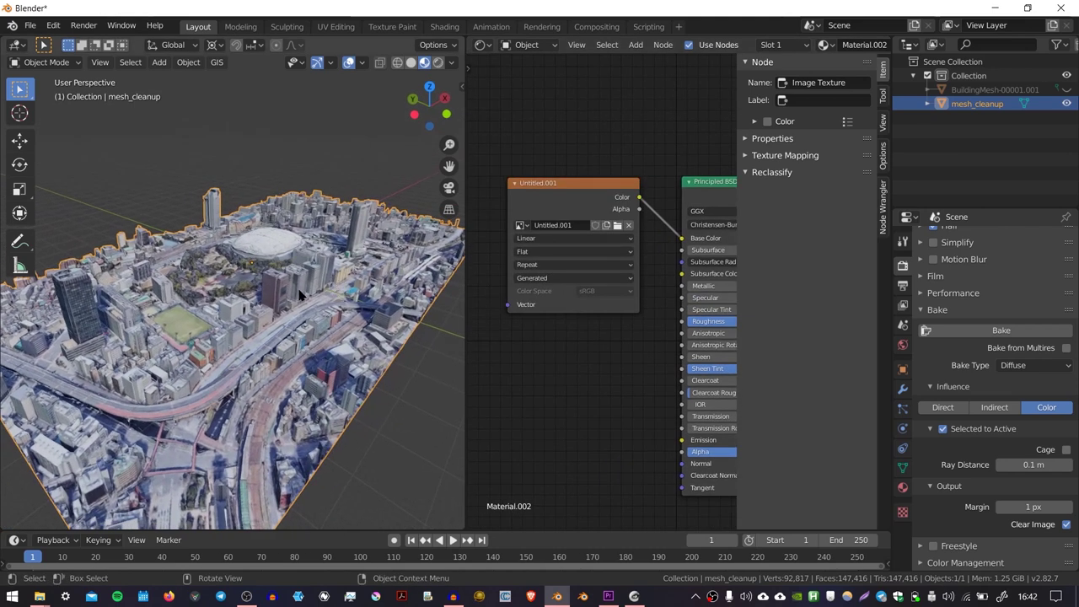
- Rename the image to 'baked texture' and display it in the Image Editor
click(562, 225)
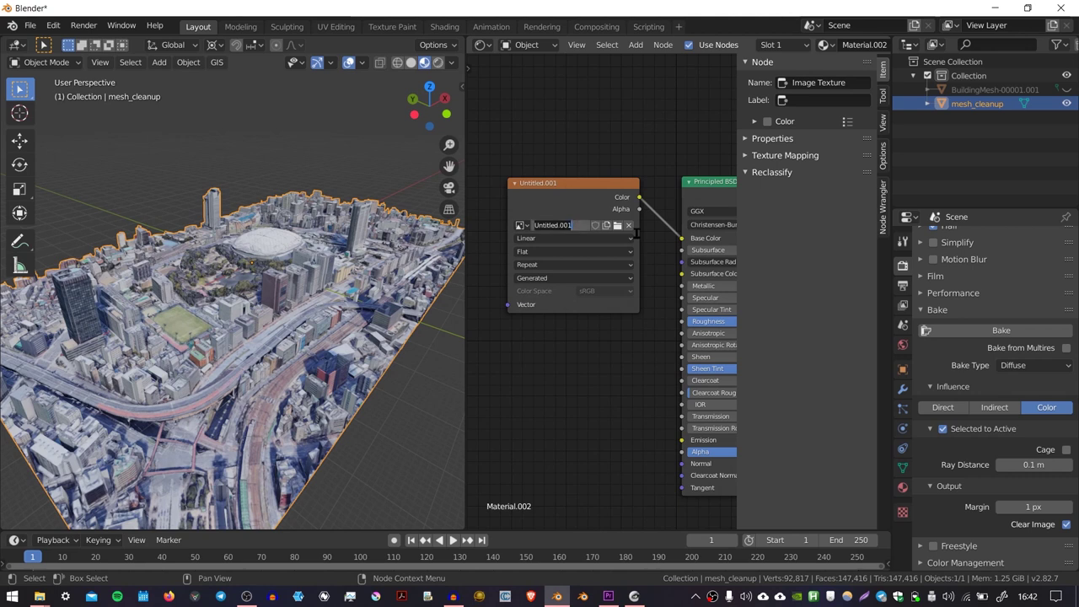
text(baked texture)
key(Return)
click(483, 45)
click(515, 111)
click(633, 44)
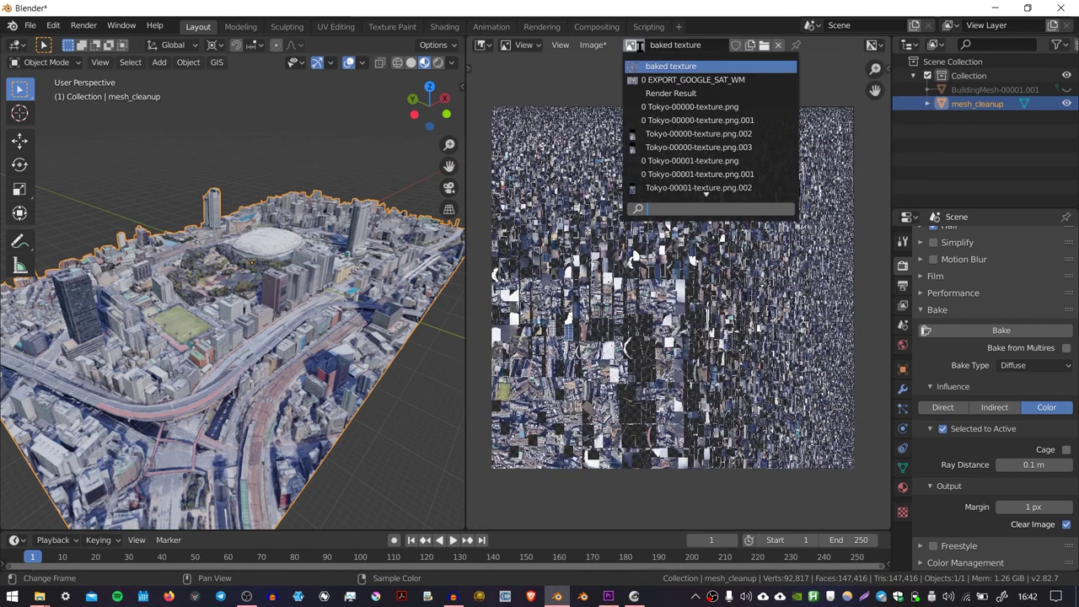
text(ba)
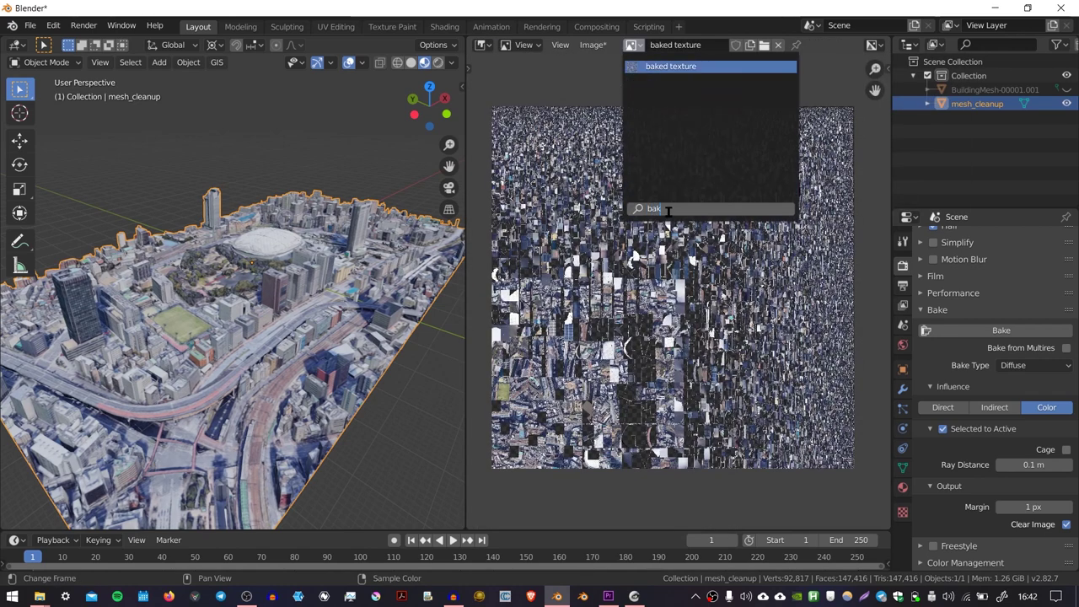
text(k)
click(667, 68)
- Save the image as baked texture.png in D:\mesh cleanup
scroll(664, 278, down, 4)
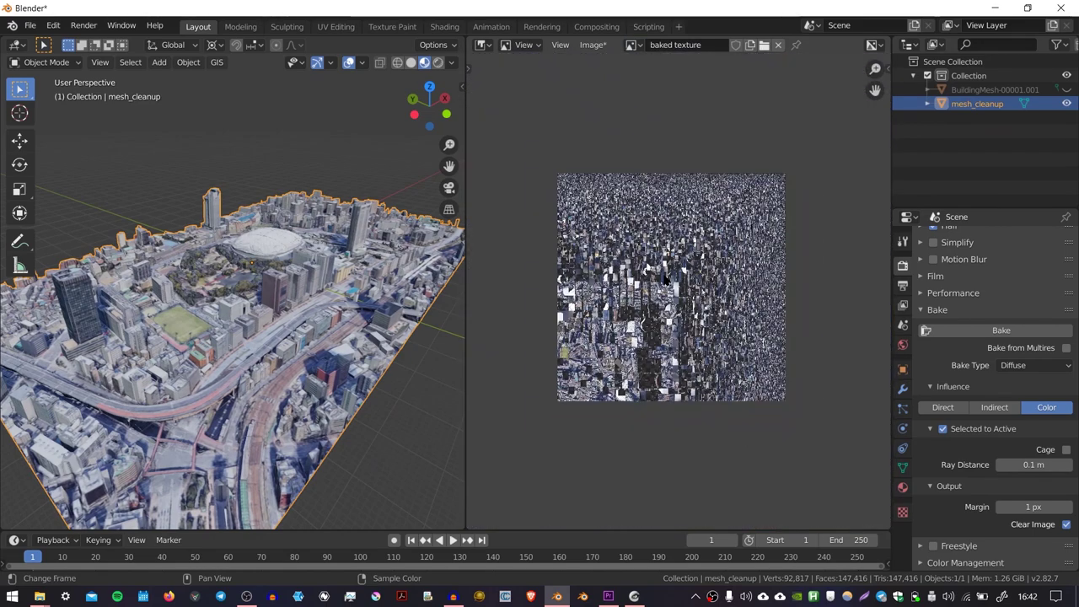
scroll(664, 278, up, 2)
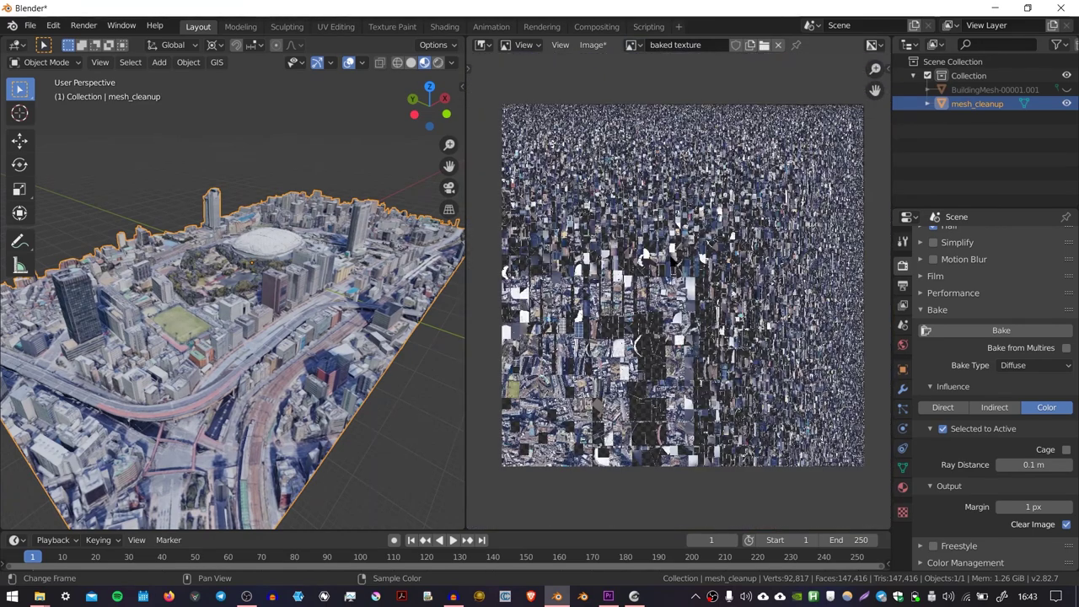
click(593, 45)
click(613, 171)
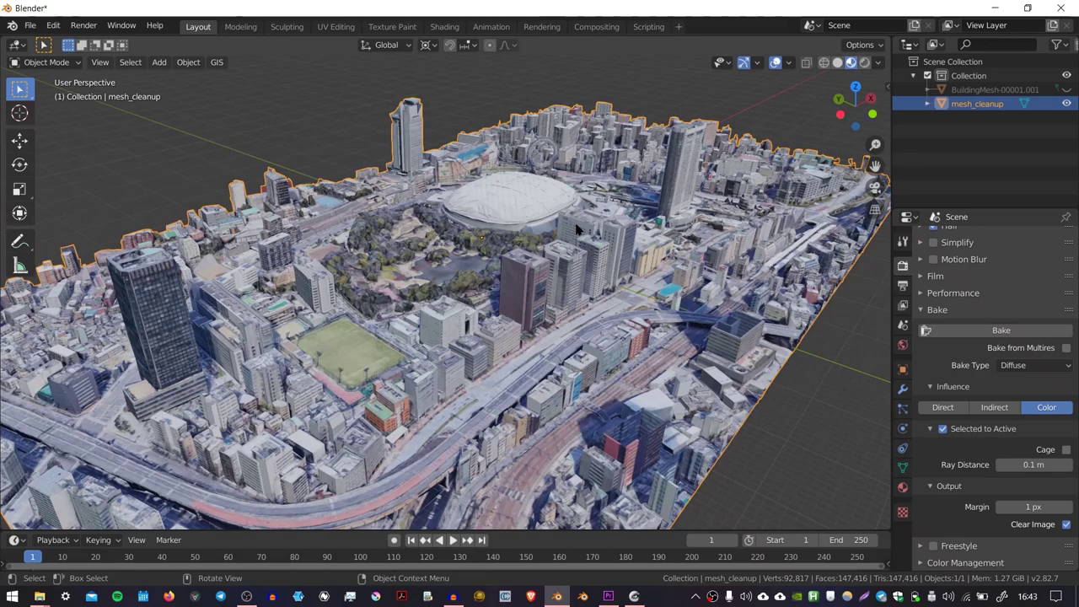
mouse_move(506, 279)
middle_down()
mouse_move(539, 261)
mouse_move(820, 279)
mouse_move(508, 291)
middle_up()
scroll(604, 477, up, 2)
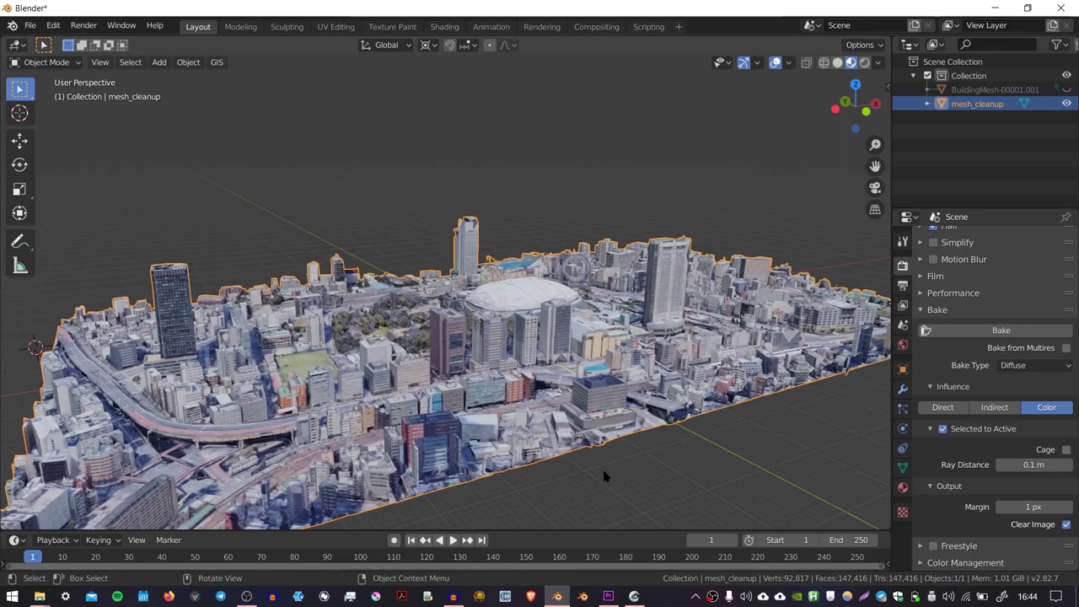